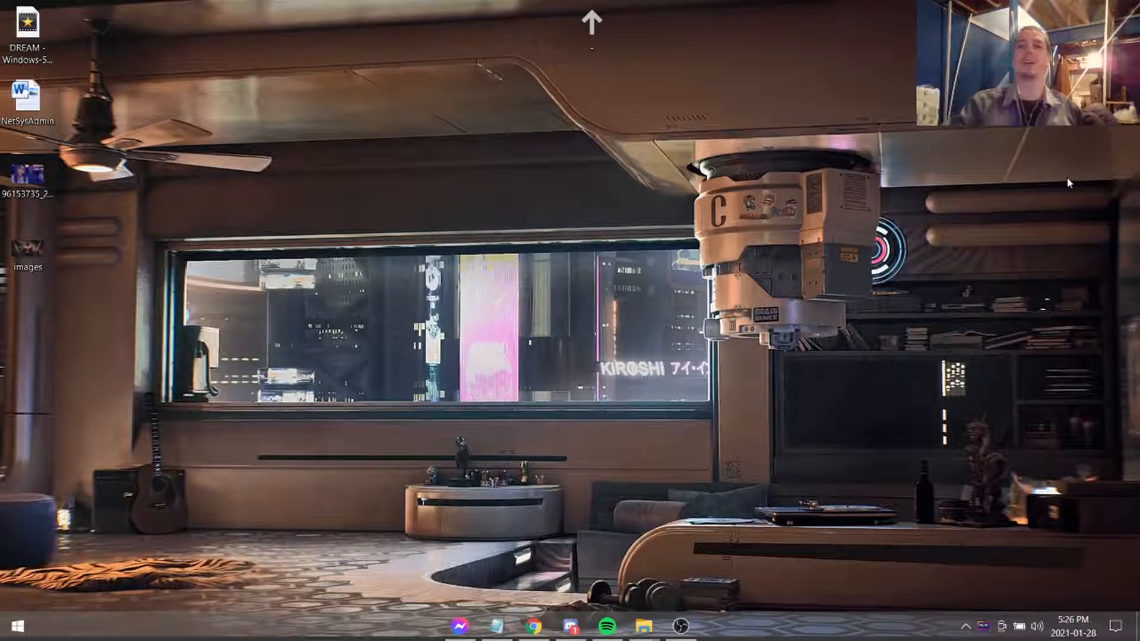
Launch an administrator Command Prompt and a File Explorer window showing This PC, arranged side by side.
key(super)
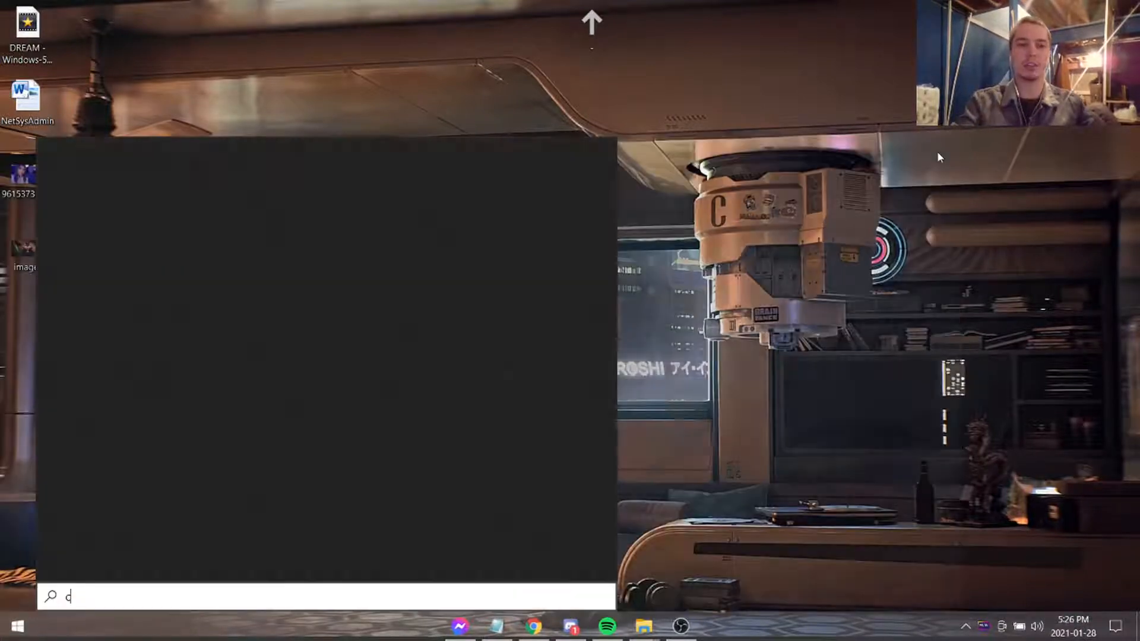
text(cmd)
key(ctrl+shift+Return)
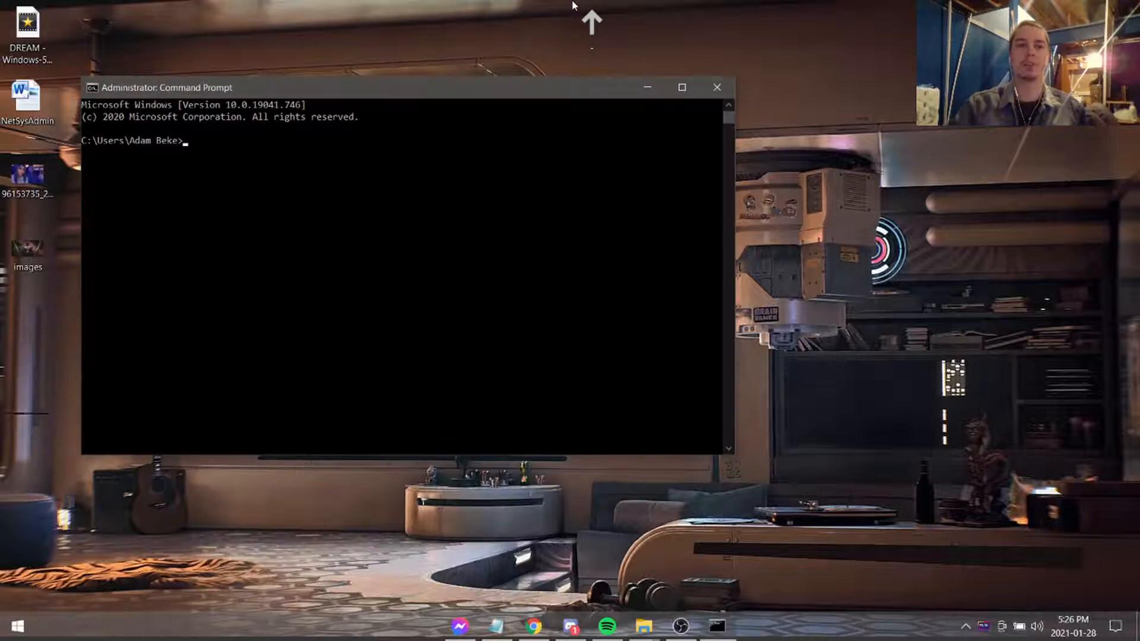
drag(483, 88, 455, 203)
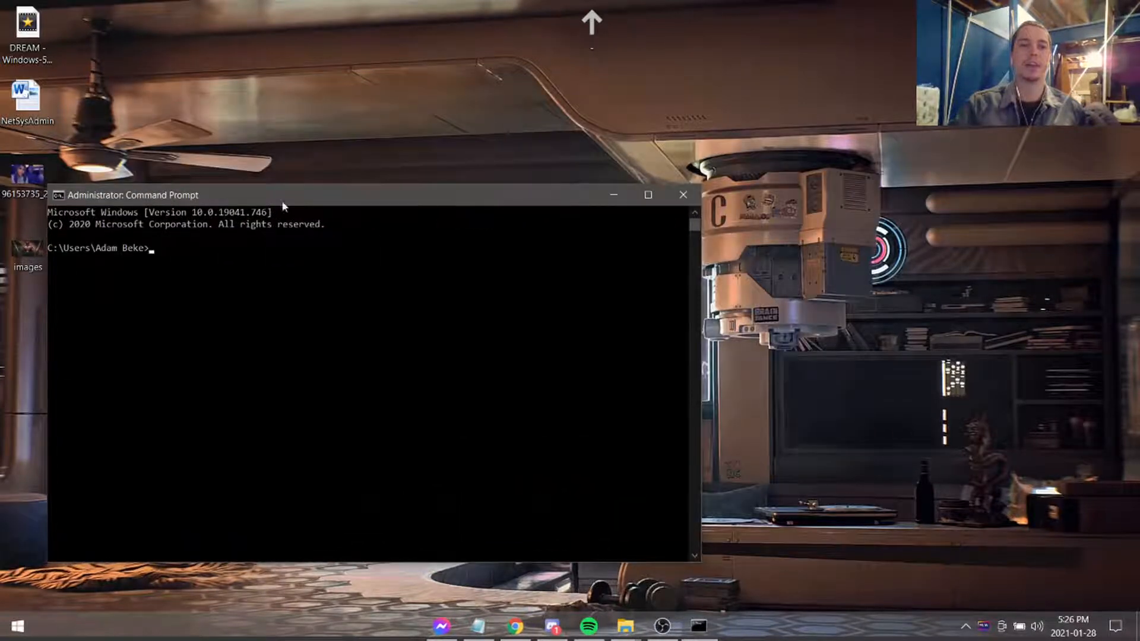
key(super+e)
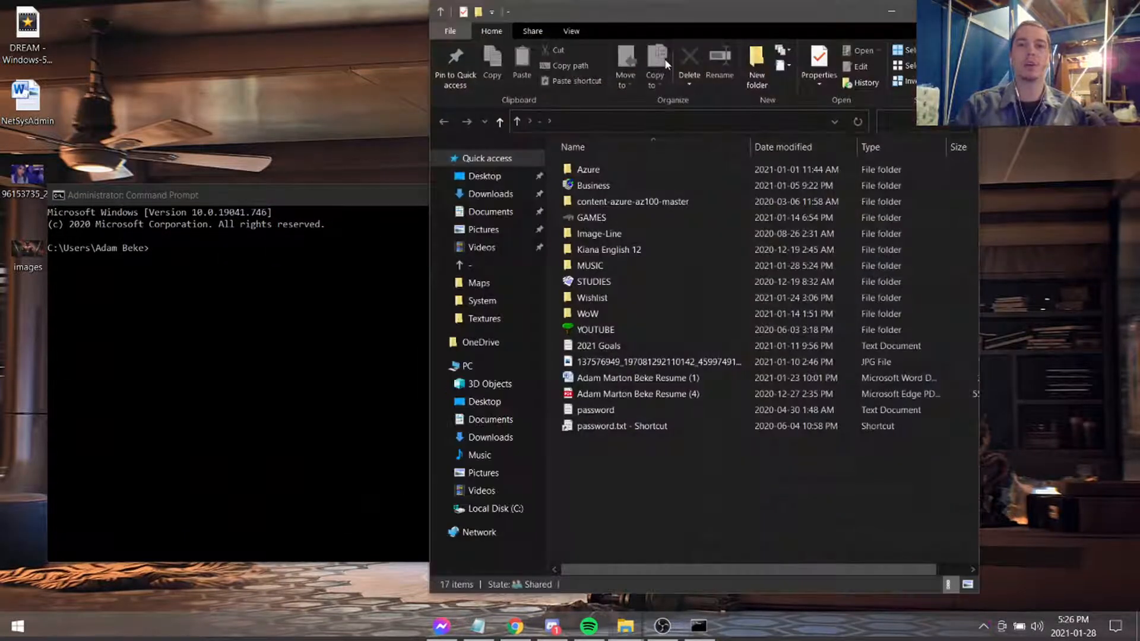
drag(683, 20, 805, 33)
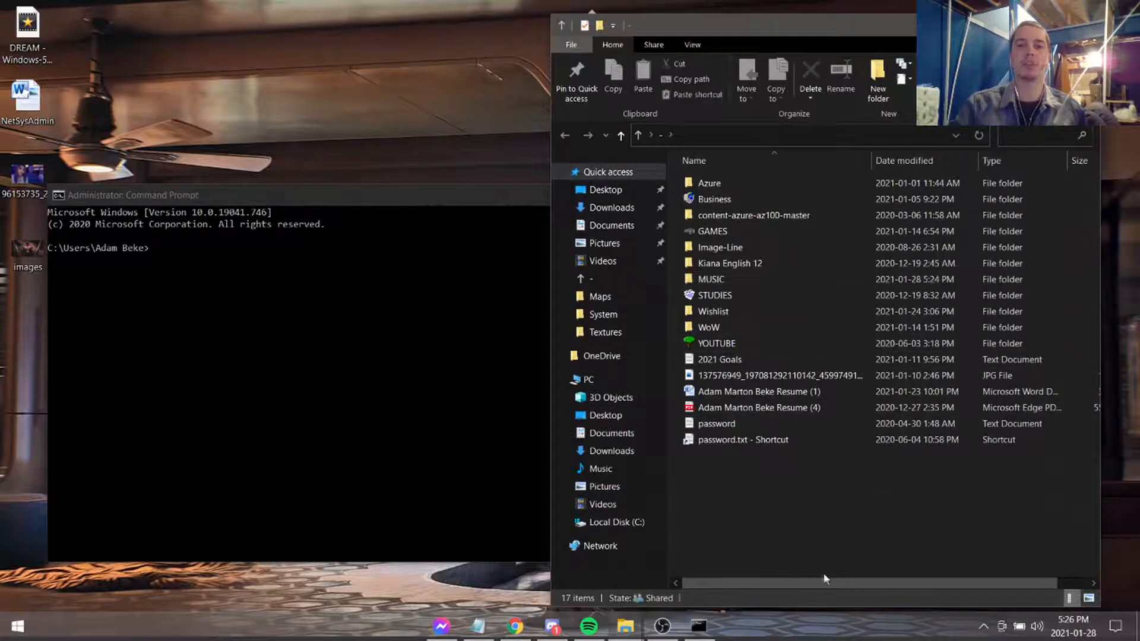
click(588, 380)
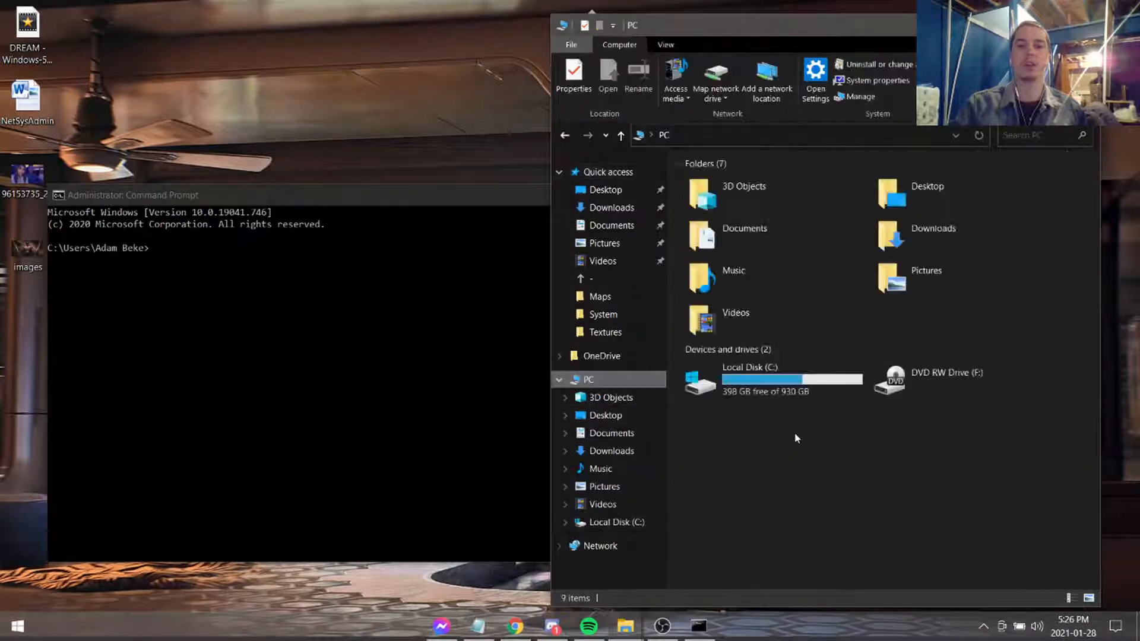
Switch the console to the C: drive and return to File Explorer.
click(216, 278)
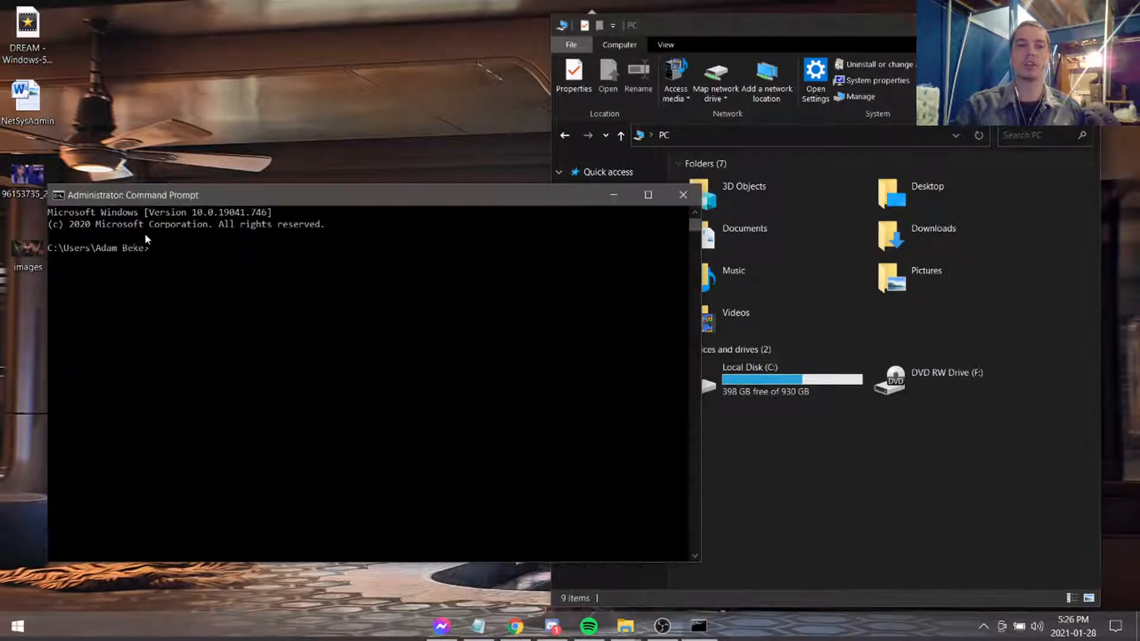
click(984, 473)
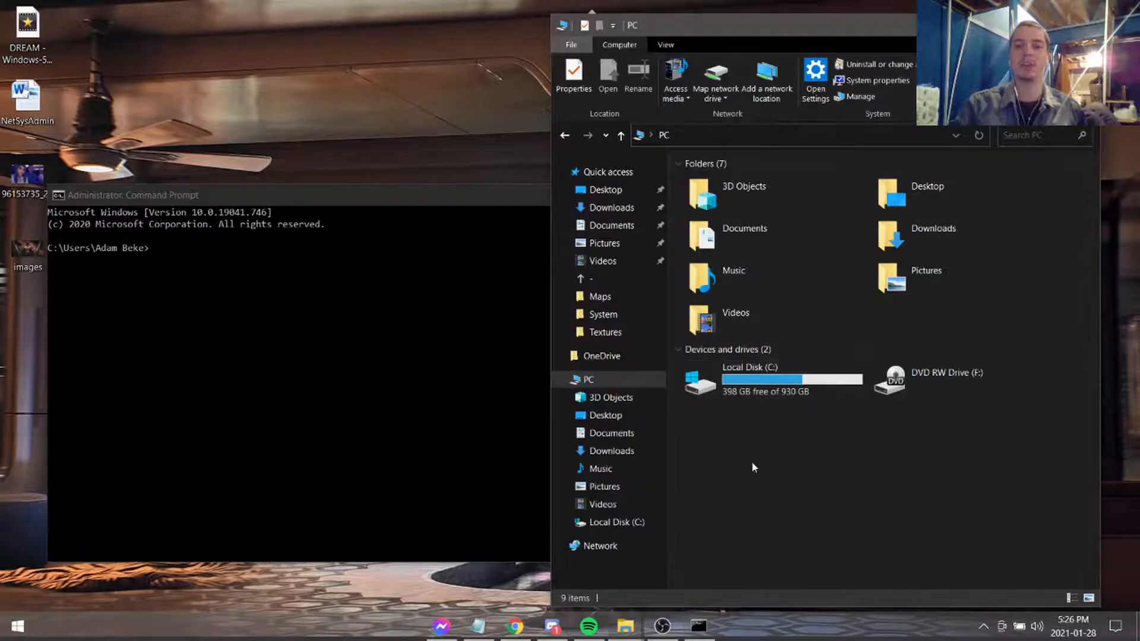
click(252, 281)
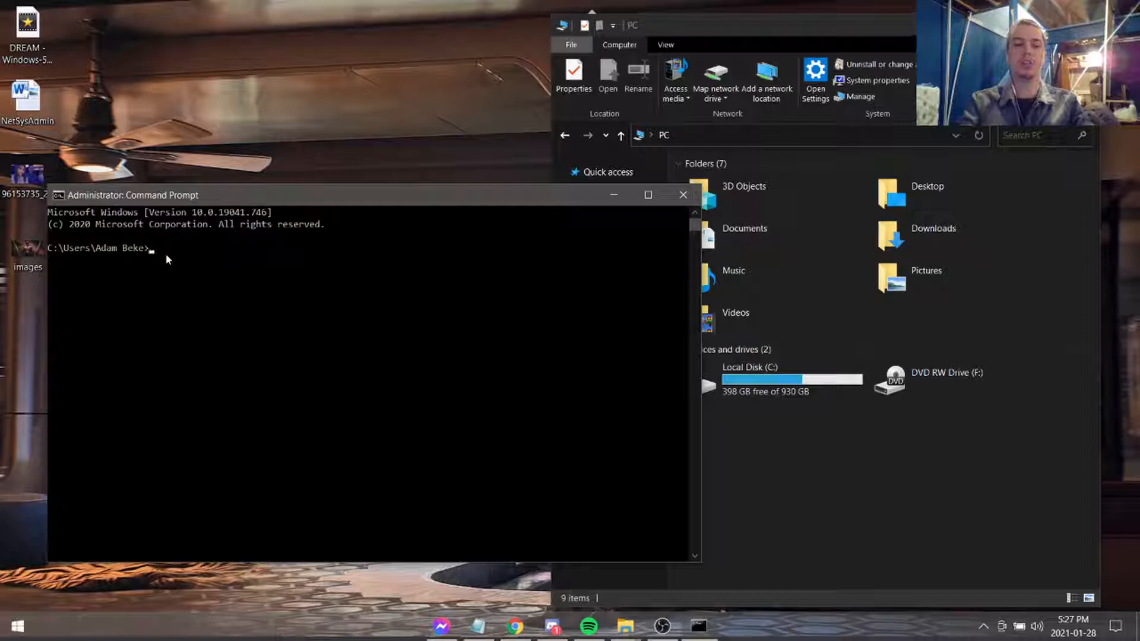
click(166, 252)
text(f:)
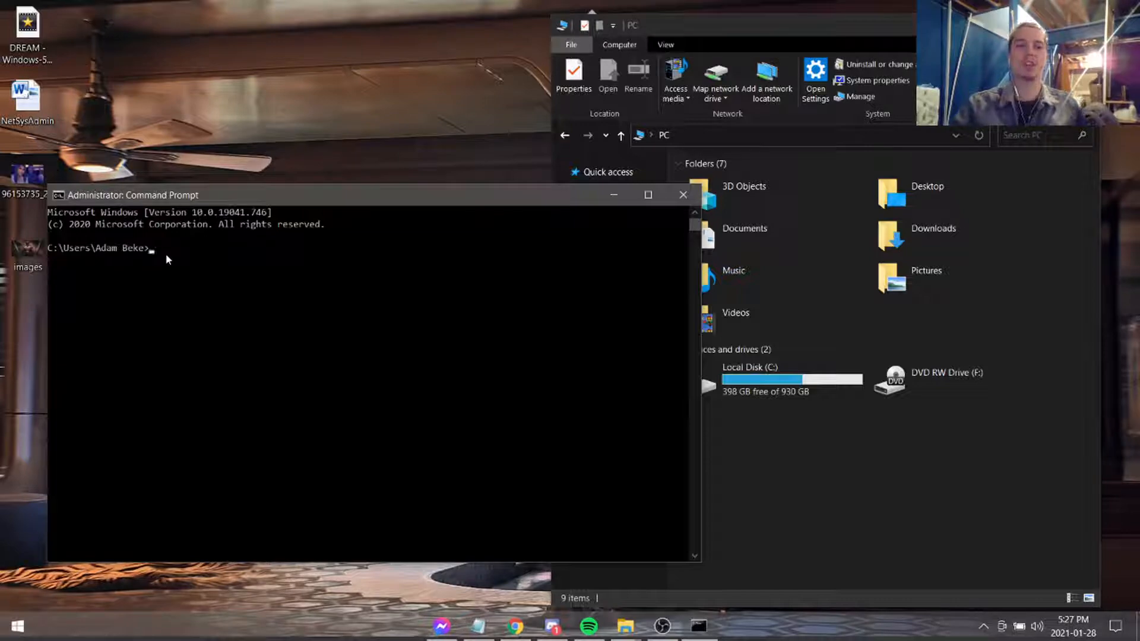
text(C:)
key(Return)
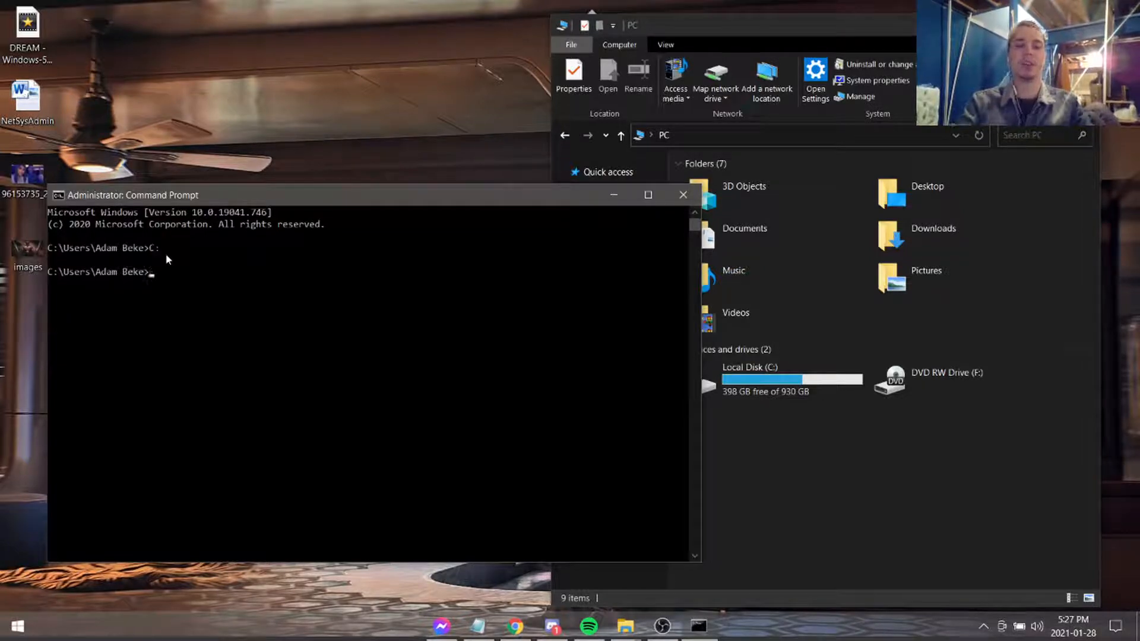
click(889, 515)
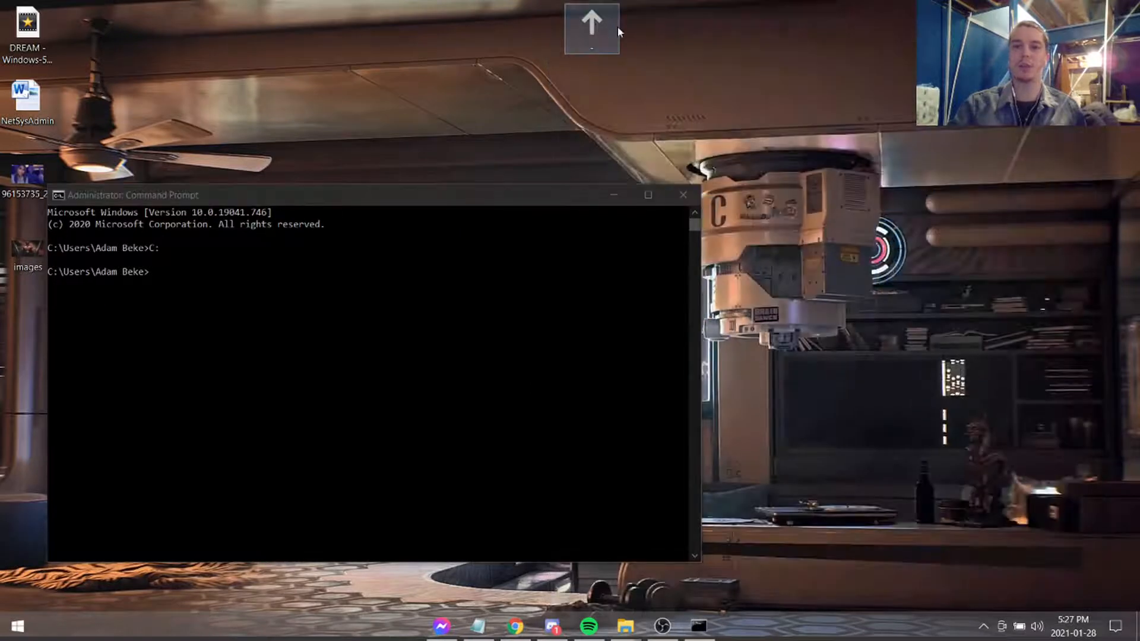
Enter the MUSIC folder and briefly inspect the Lurkking track's actions.
click(618, 26)
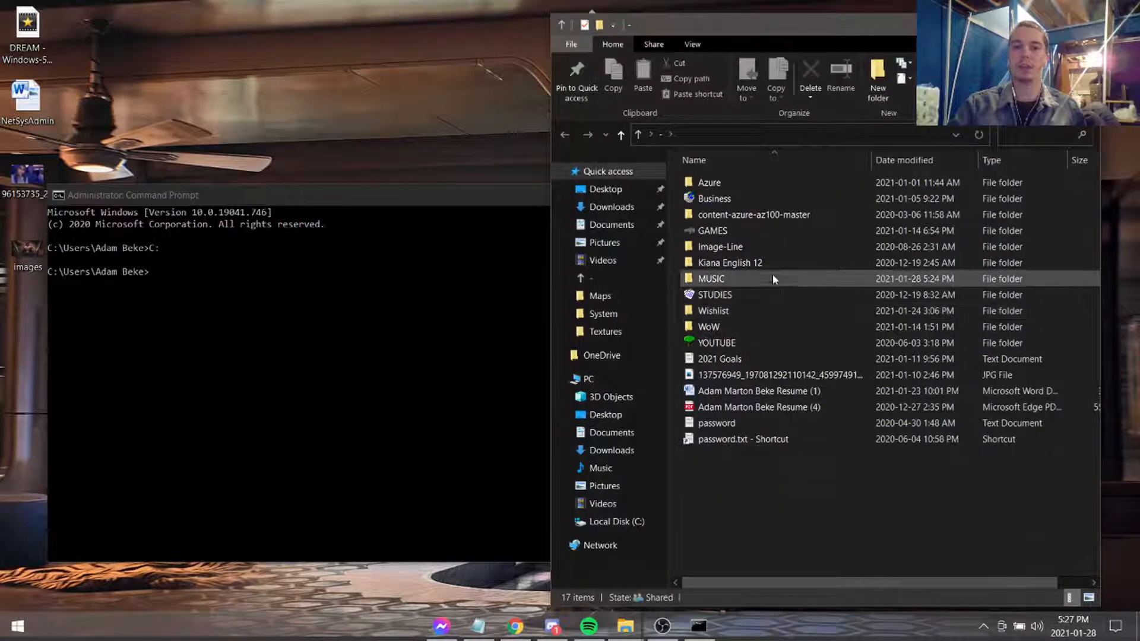
double_click(771, 278)
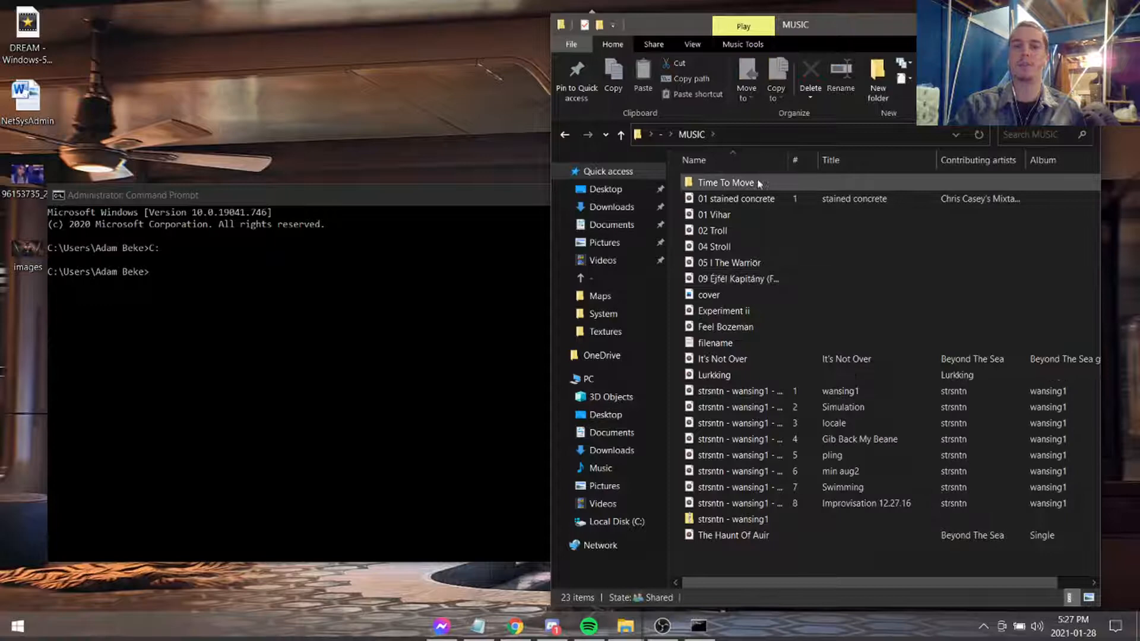
double_click(748, 375)
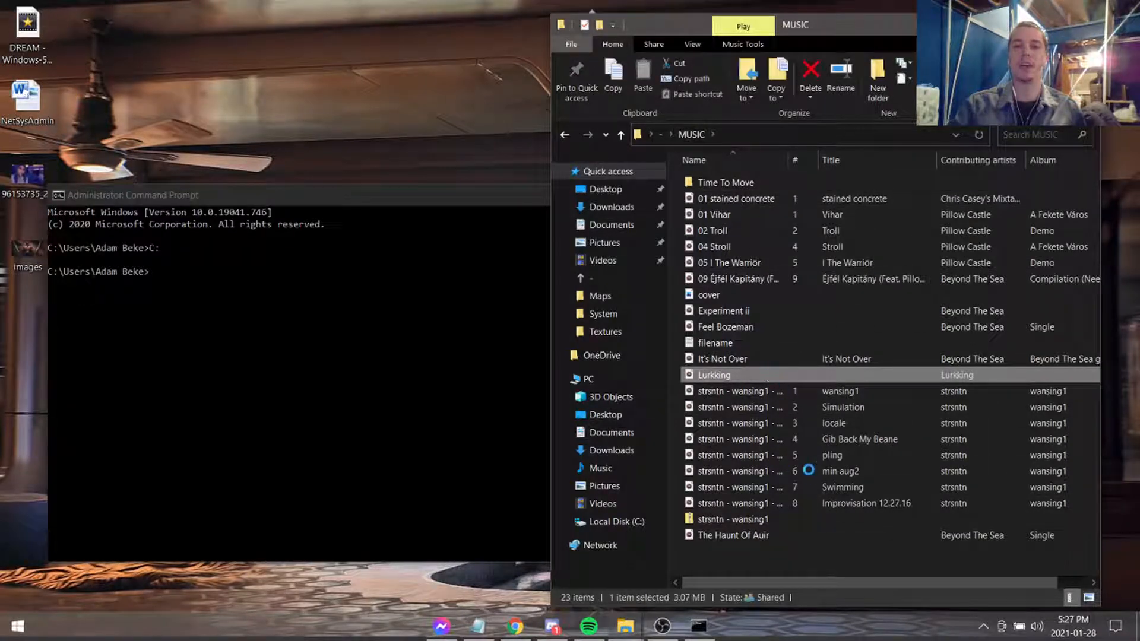
right_click(764, 470)
click(719, 560)
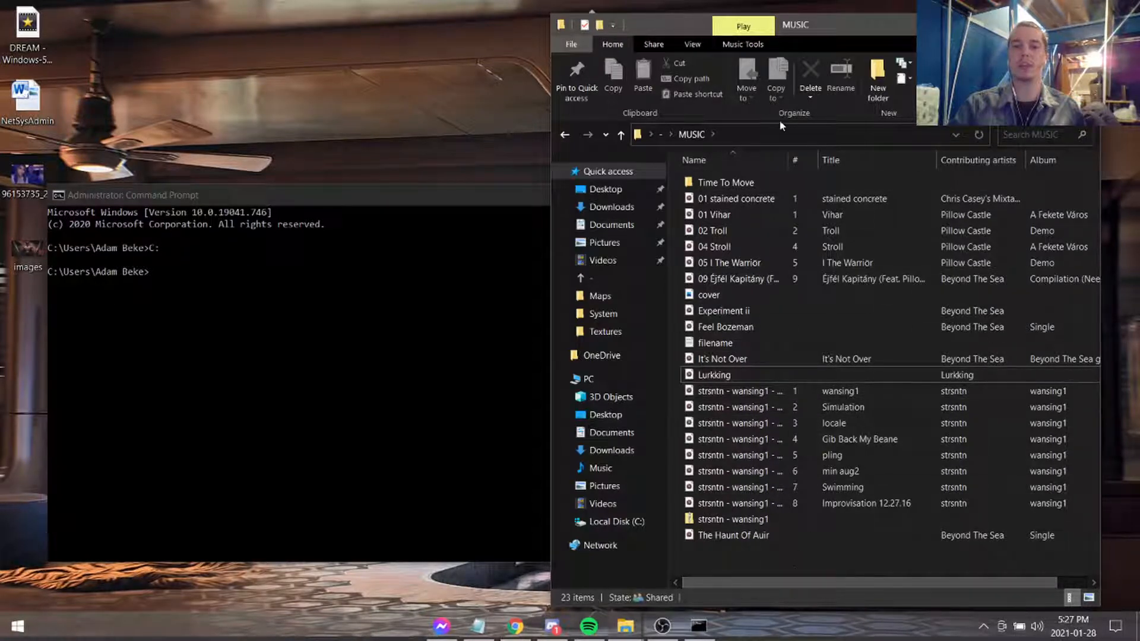
Select the MUSIC folder's full Desktop path in the address bar and return to the console.
click(802, 135)
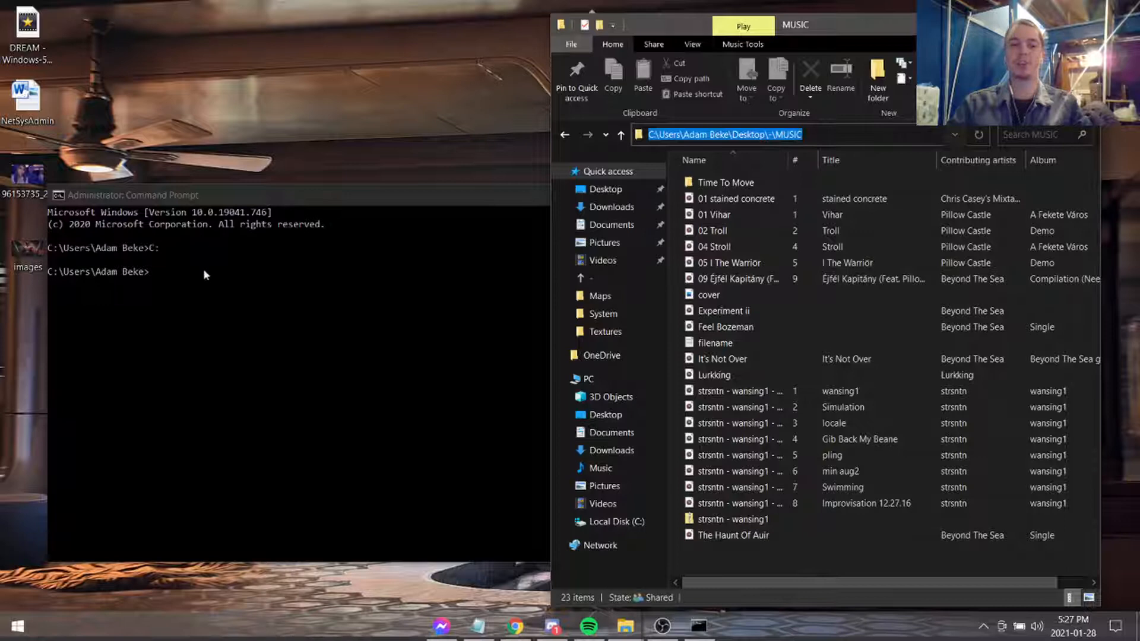
click(672, 136)
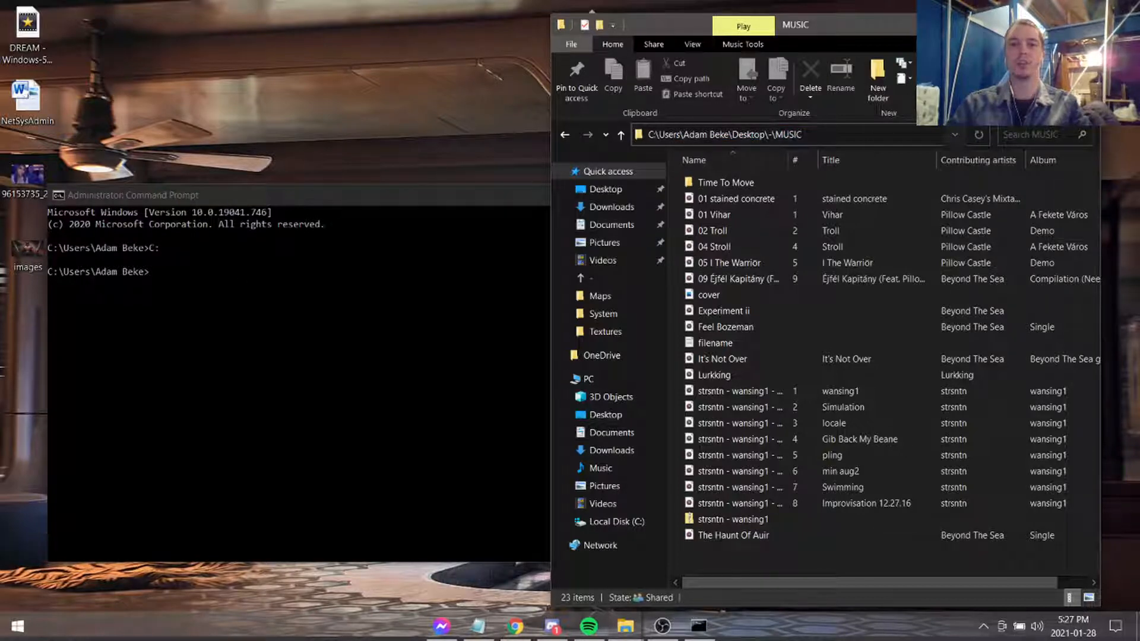
key(ctrl+a)
key(ctrl+c)
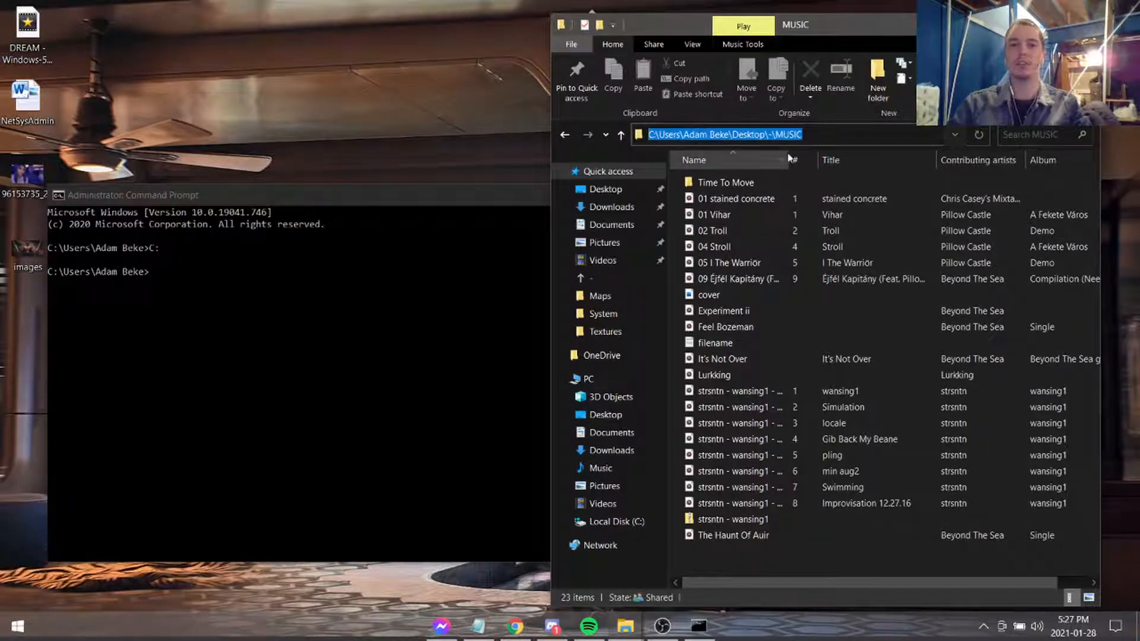
click(199, 275)
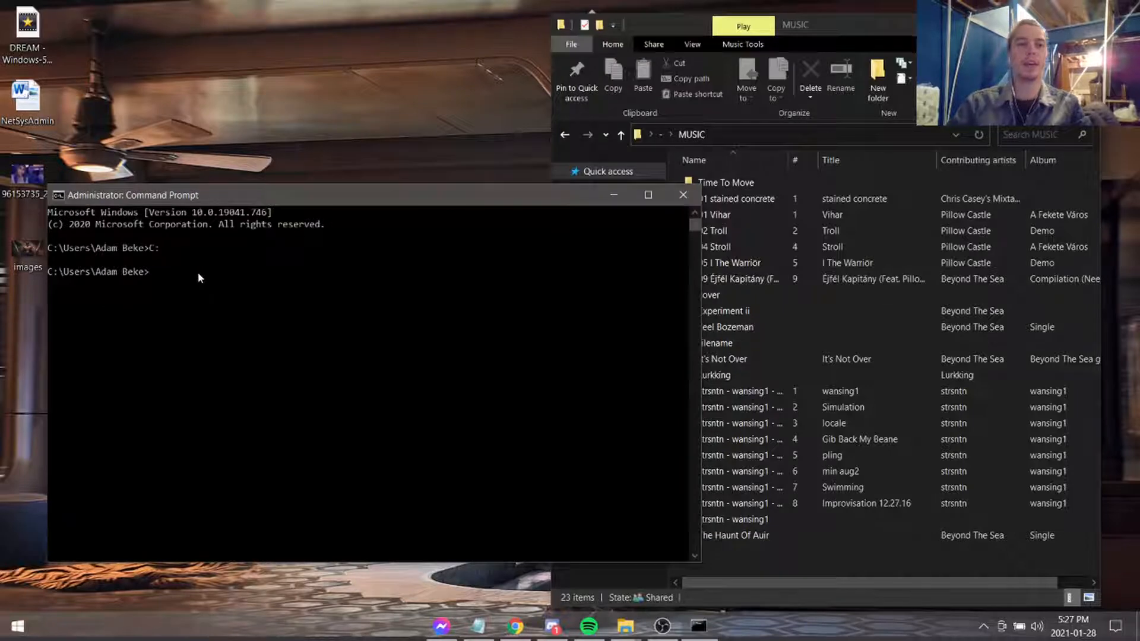
text(cd)
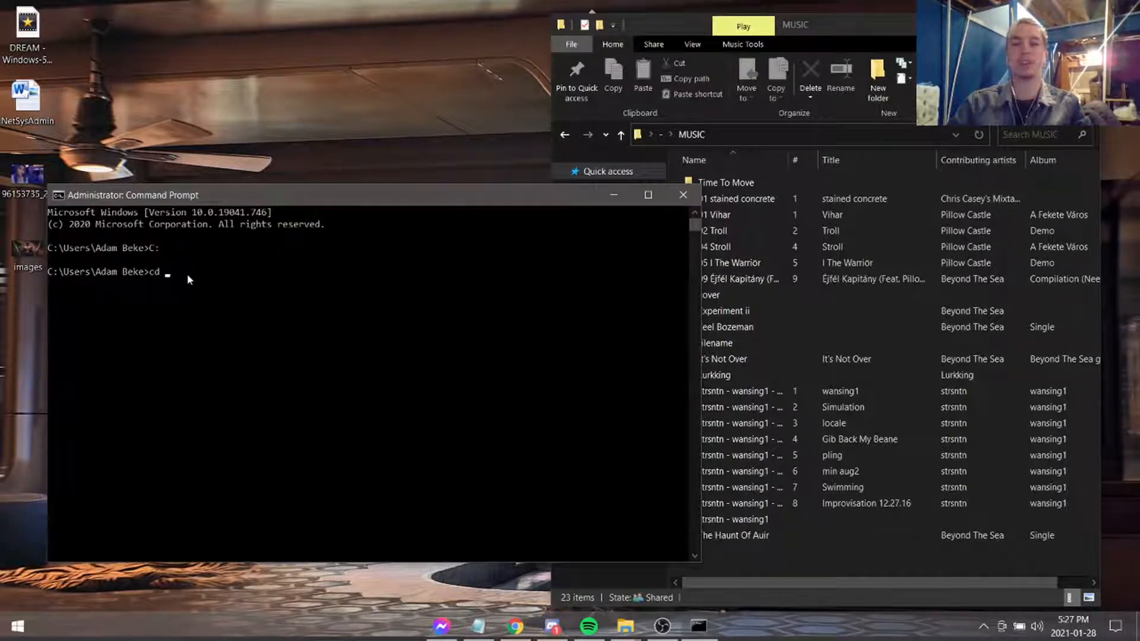
Change directory into the pasted MUSIC path and run dir to list its 22 files.
key(ctrl+v)
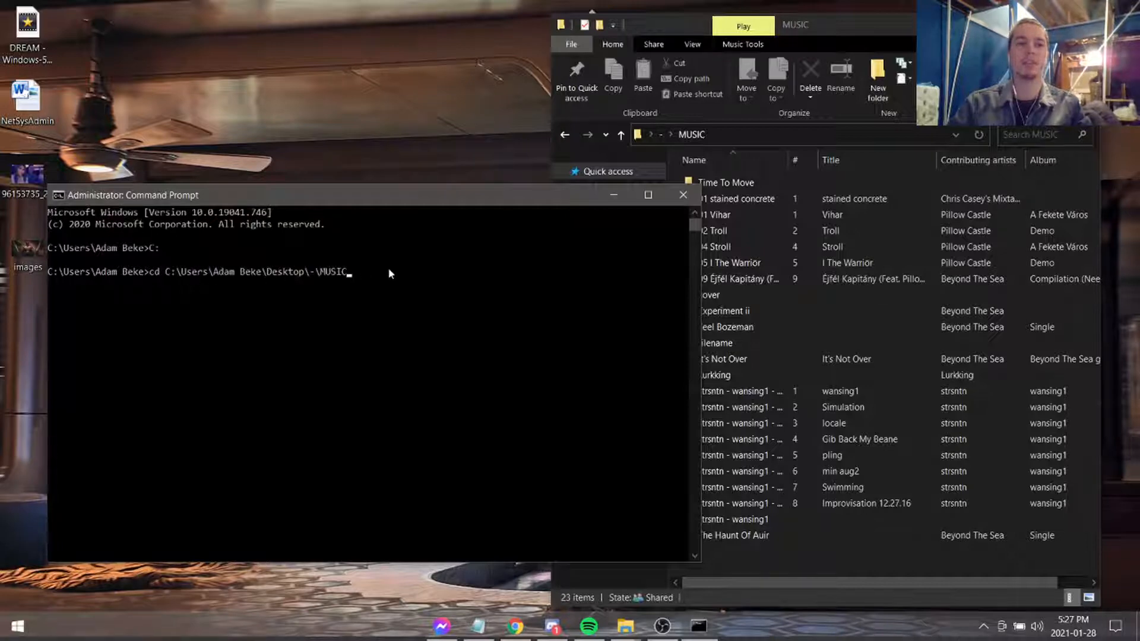
key(Return)
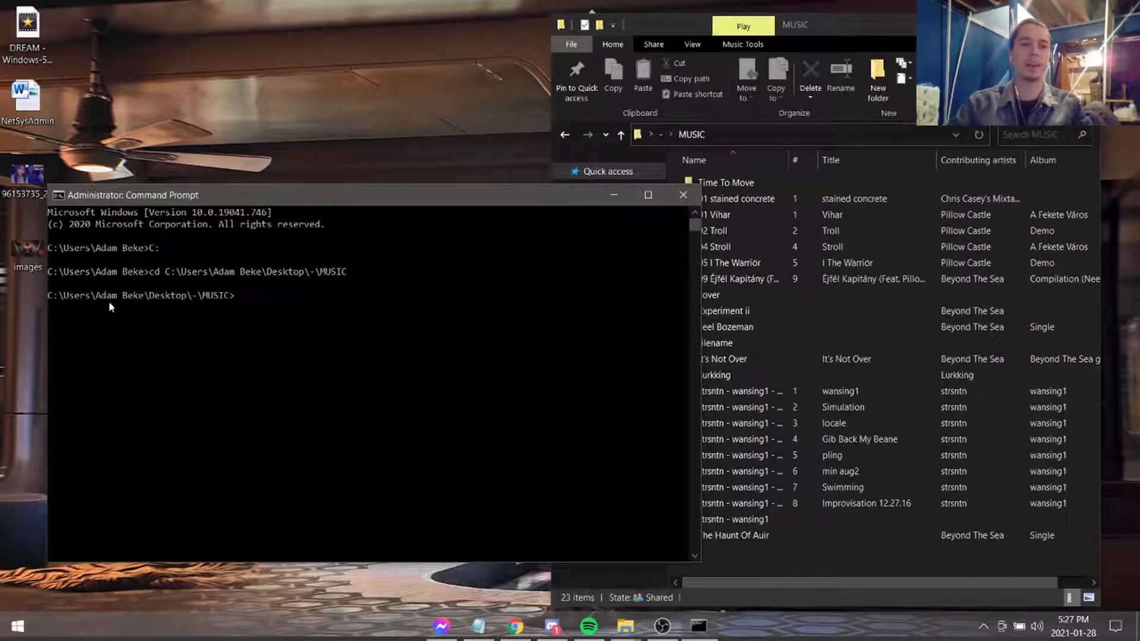
drag(52, 295, 218, 303)
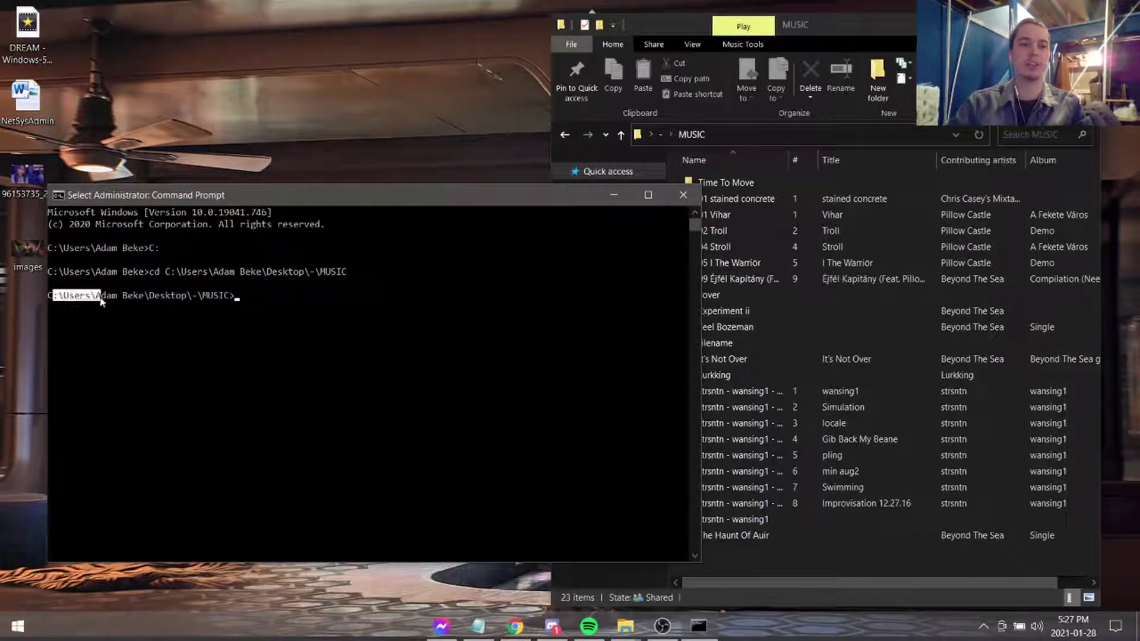
right_click(234, 298)
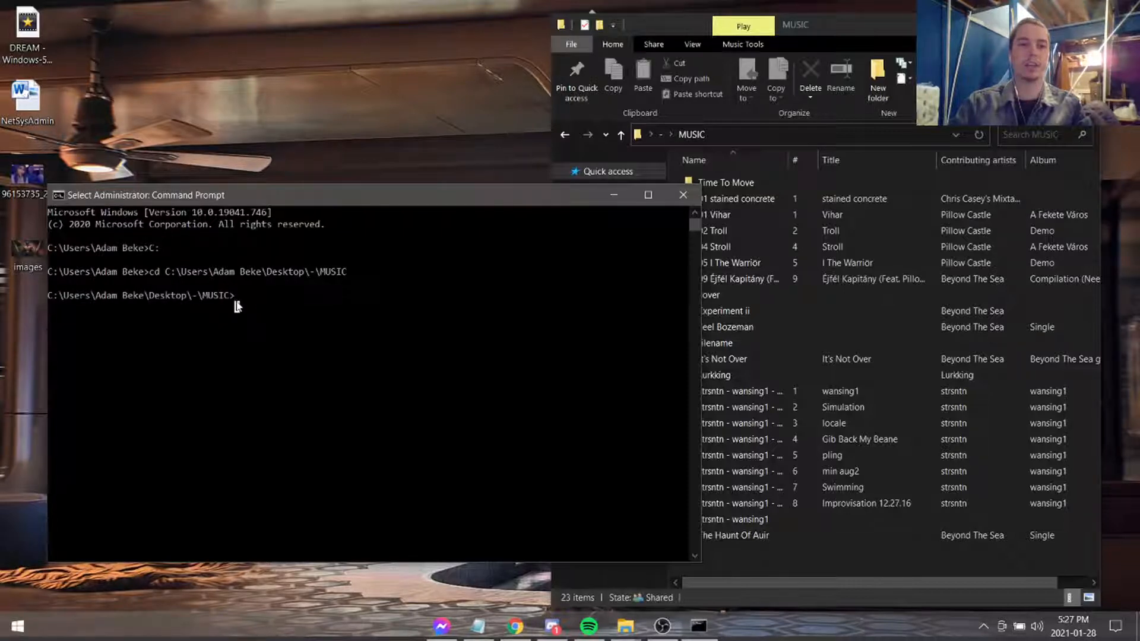
text(dir)
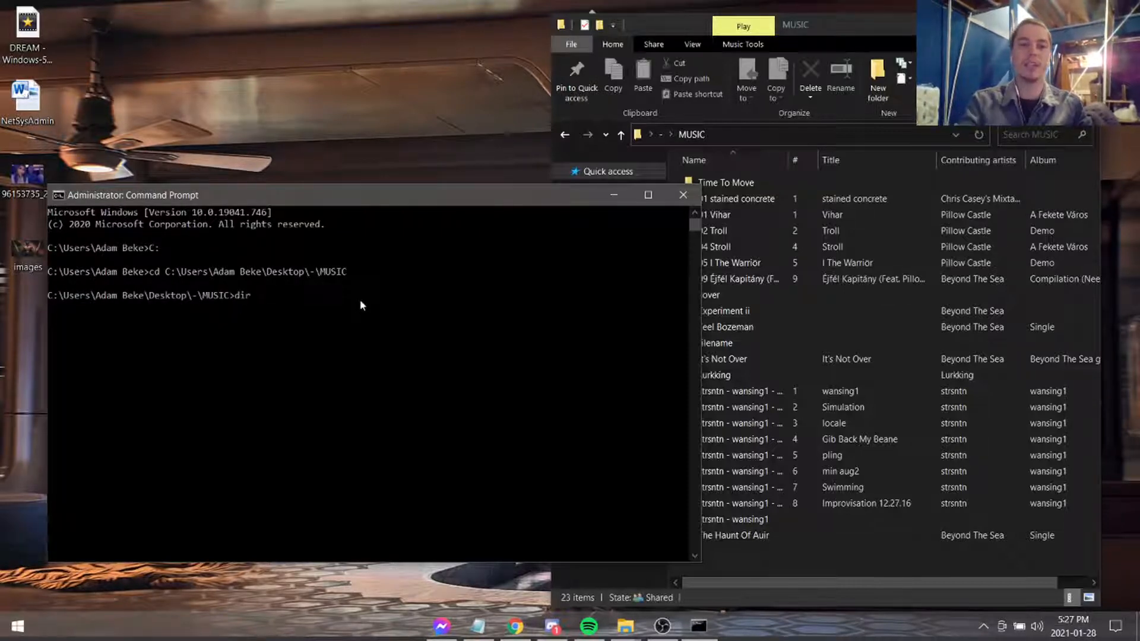
key(Return)
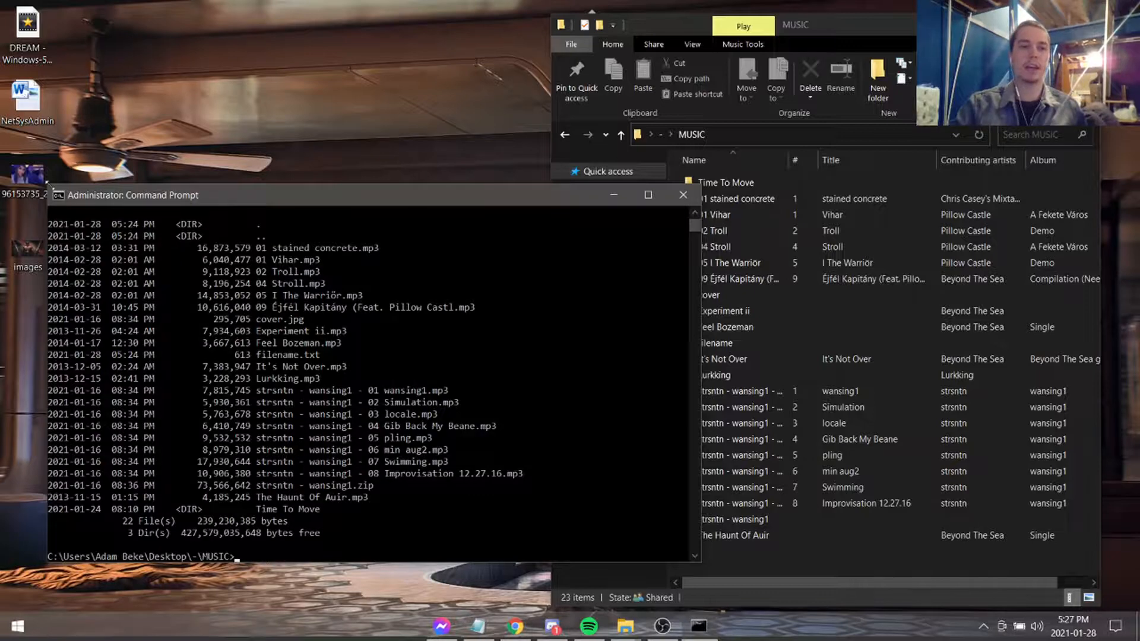
Enlarge the console to show the whole listing and copy the listing text.
drag(267, 189, 250, 23)
drag(53, 28, 59, 23)
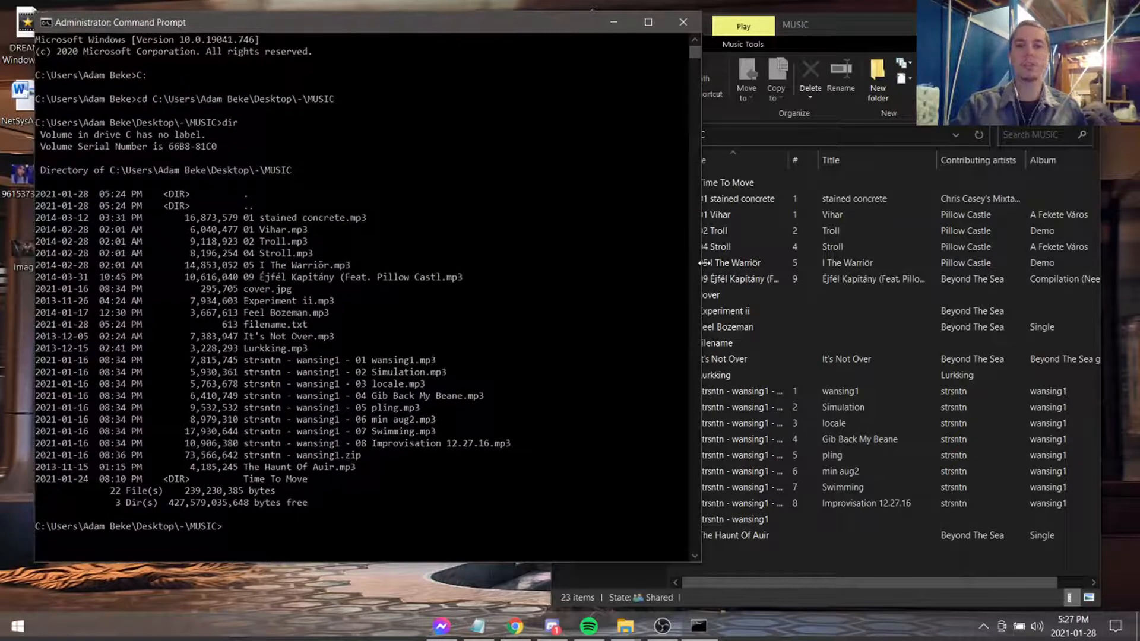
drag(701, 262, 857, 263)
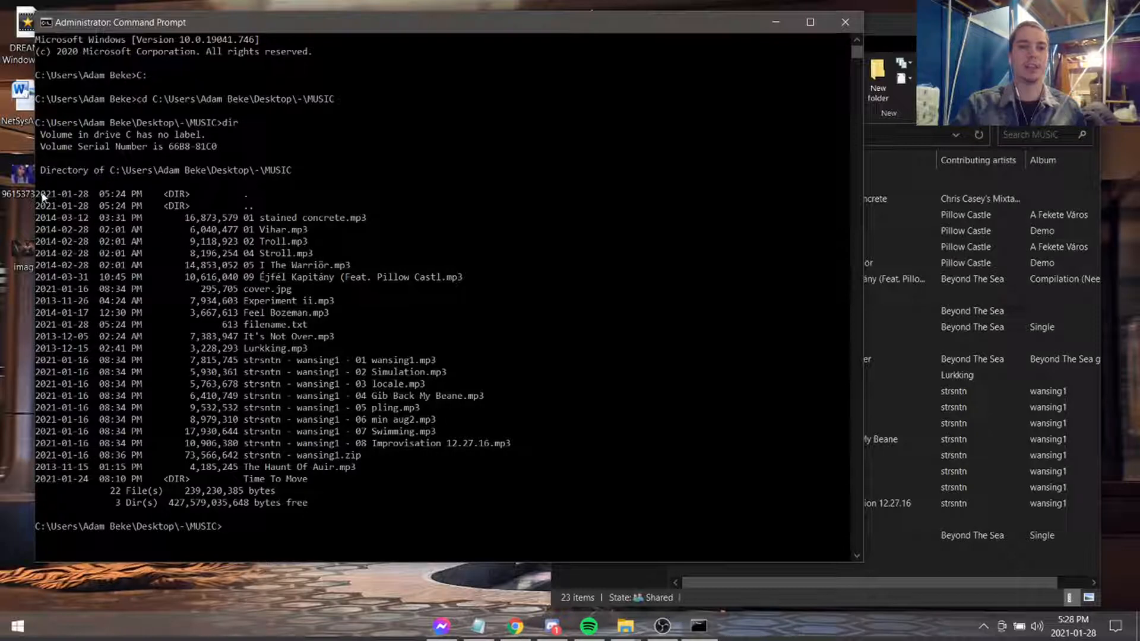
mouse_move(39, 195)
mouse_down()
mouse_move(521, 514)
mouse_move(516, 503)
mouse_up()
right_click(487, 450)
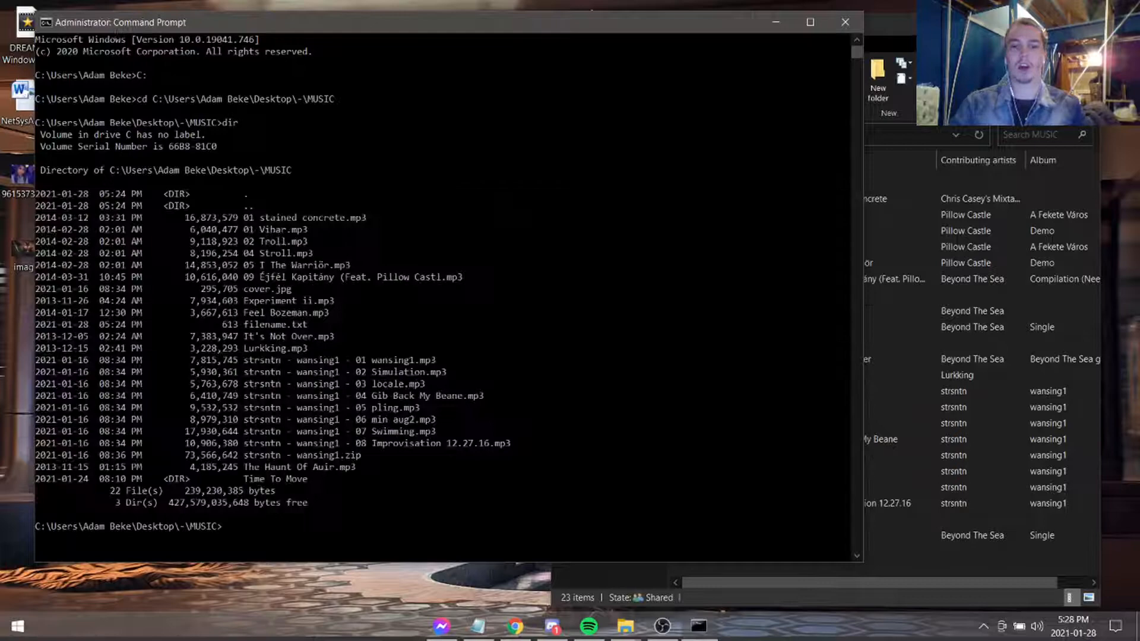
click(754, 345)
Replace filename.txt's contents in Notepad with the pasted full directory listing.
double_click(755, 344)
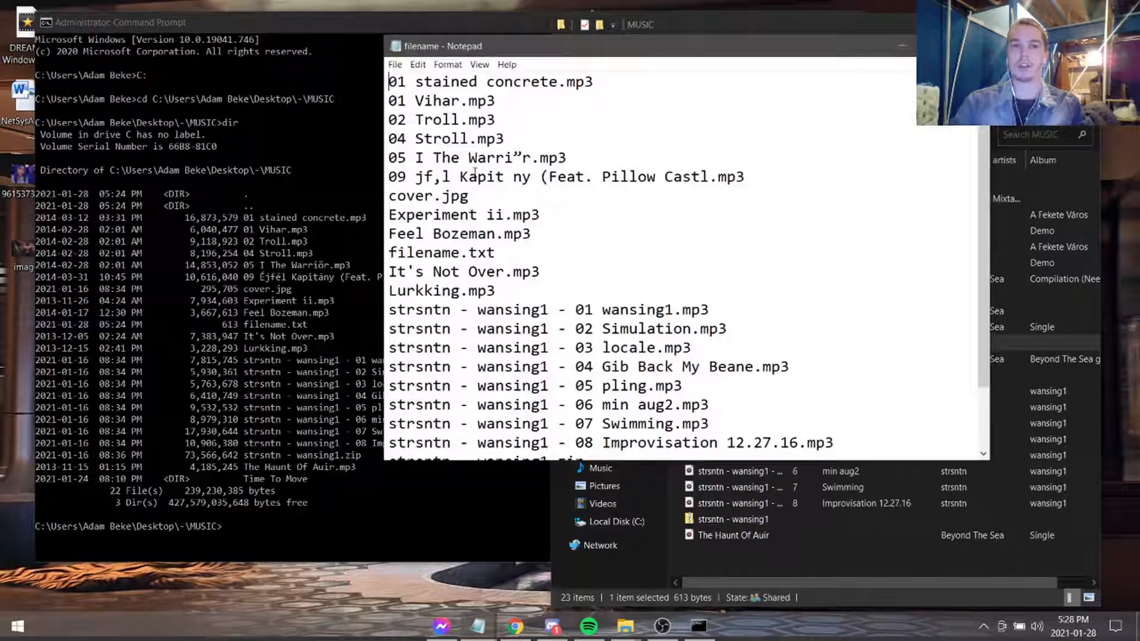
click(597, 158)
key(ctrl+a)
key(ctrl+v)
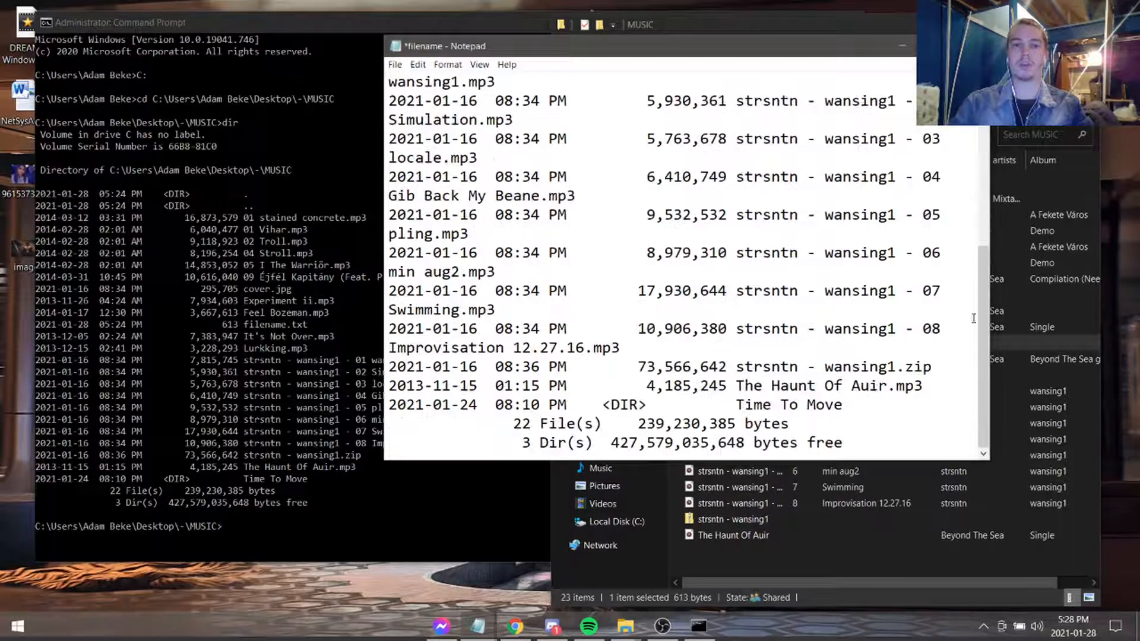
drag(988, 456, 1129, 606)
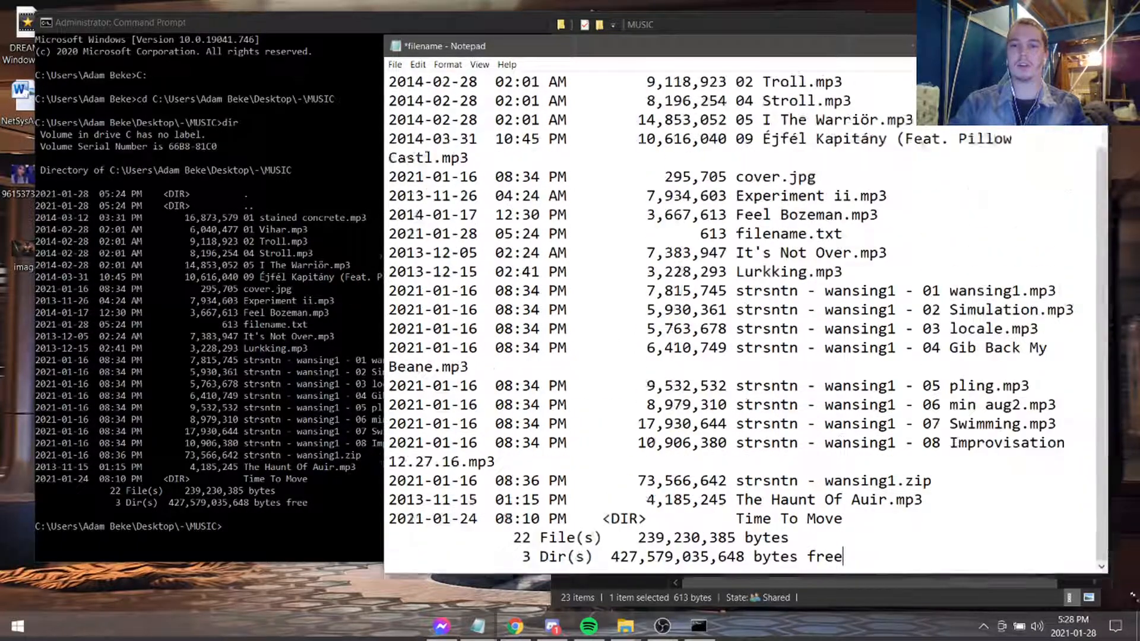
drag(396, 177, 588, 181)
scroll(588, 187, up, 1)
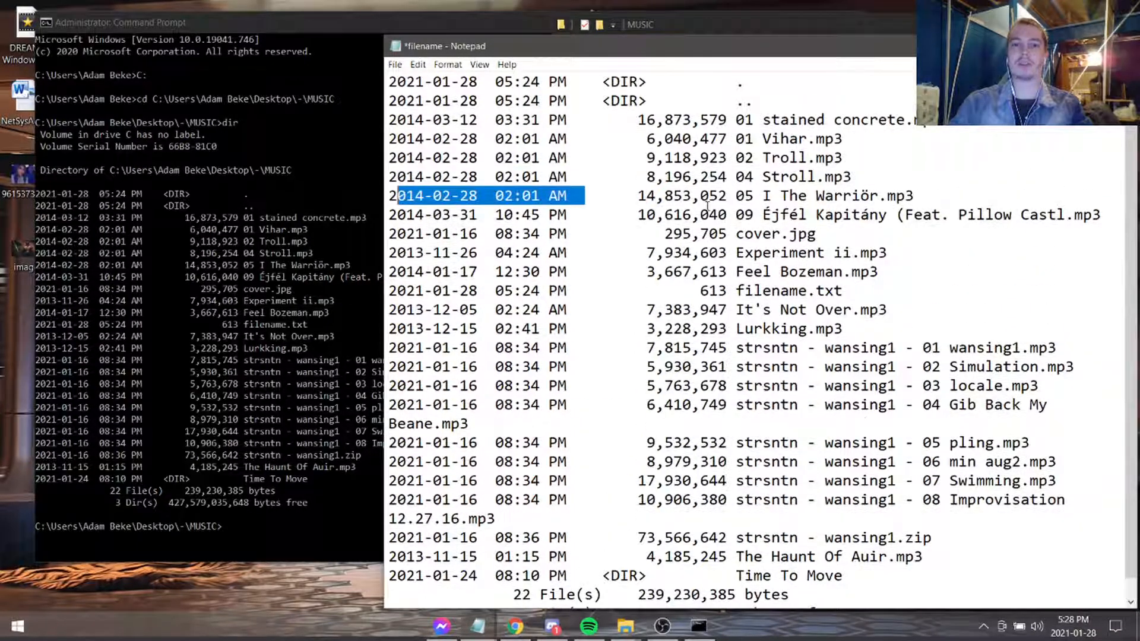
Review the pasted lines such as Vihar.mp3 and save filename.txt.
click(708, 139)
drag(770, 139, 844, 143)
click(771, 160)
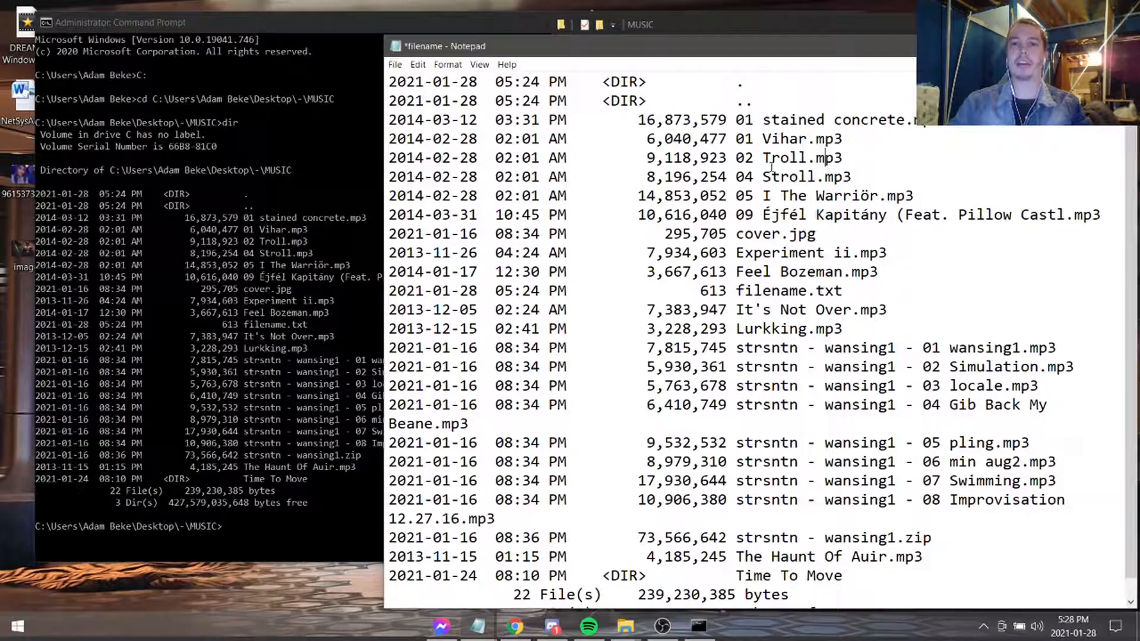
key(ctrl+s)
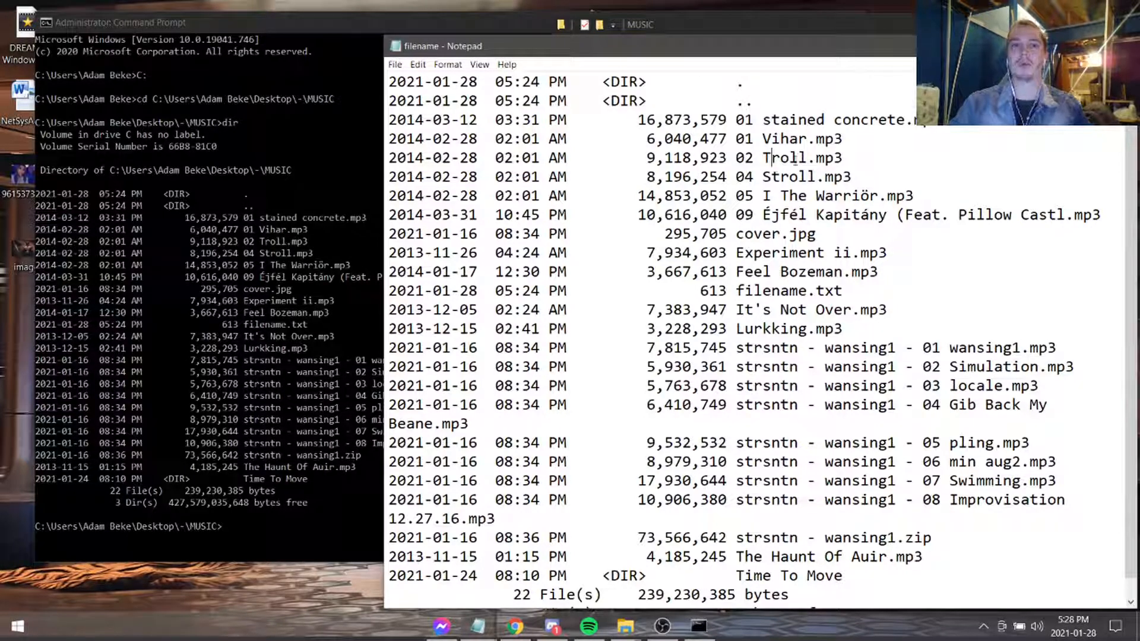
Run dir /b in the console to list only the bare file names of MUSIC.
key(alt+Tab)
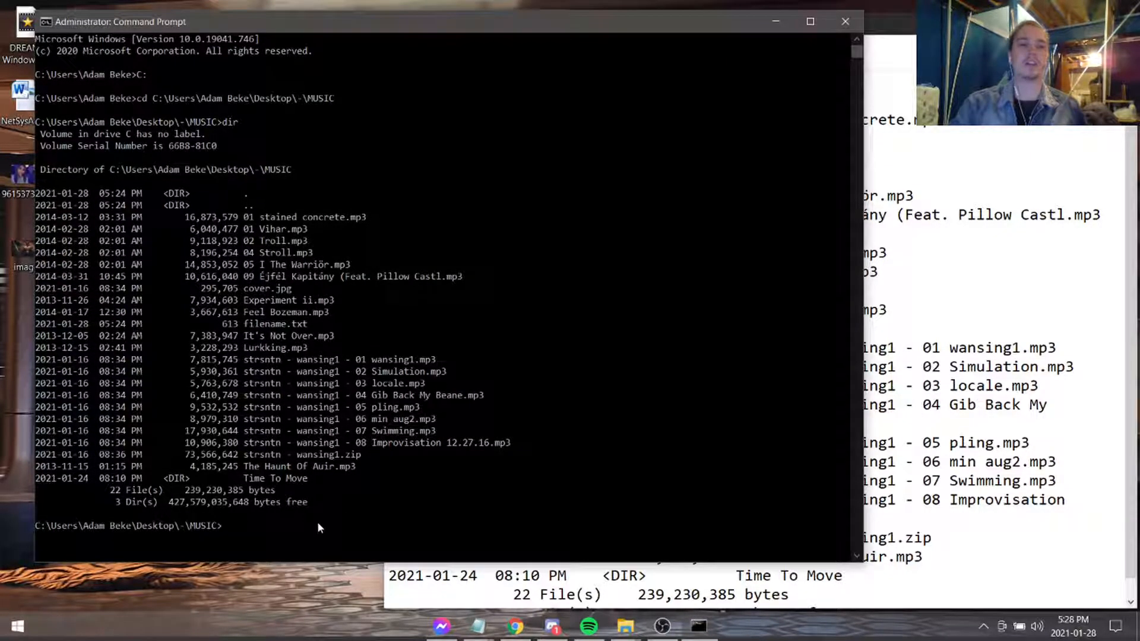
text(dir)
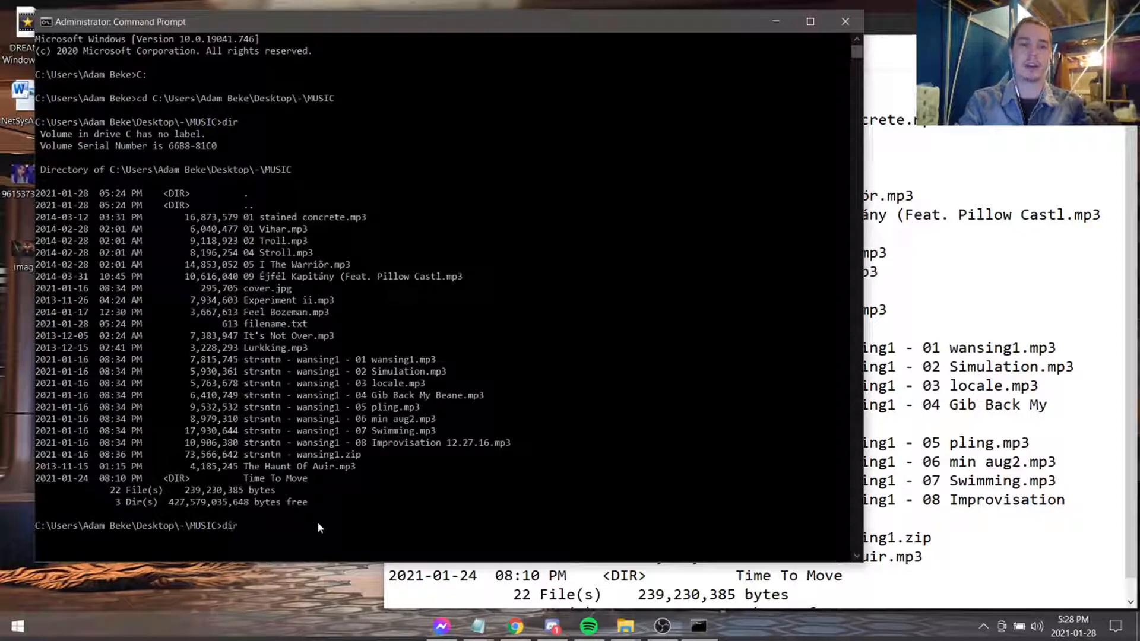
text( /b)
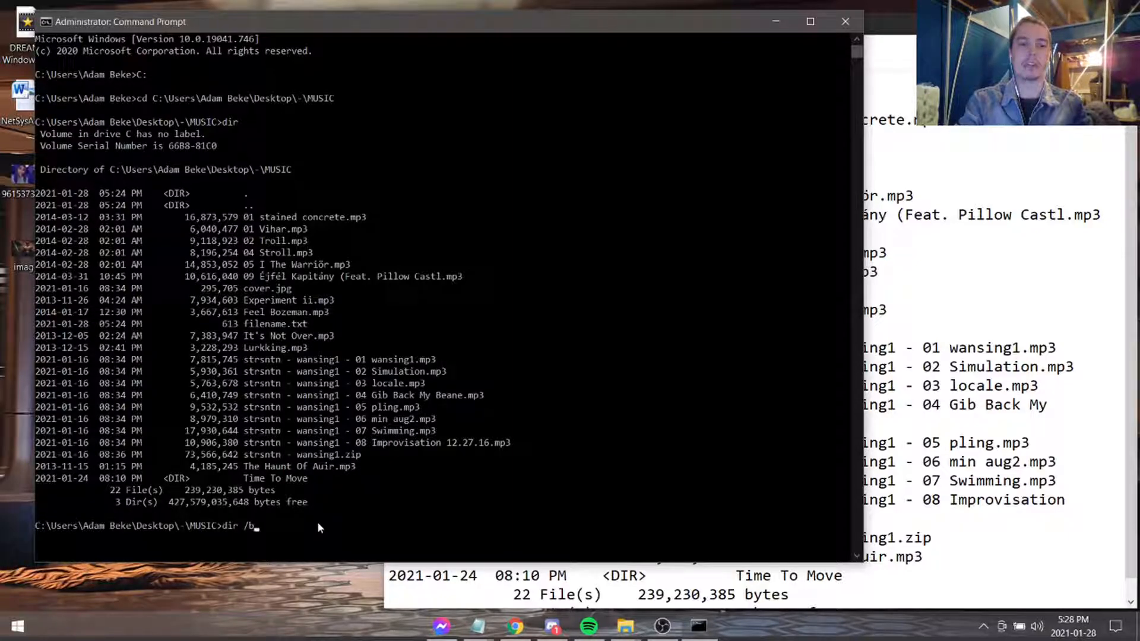
key(Return)
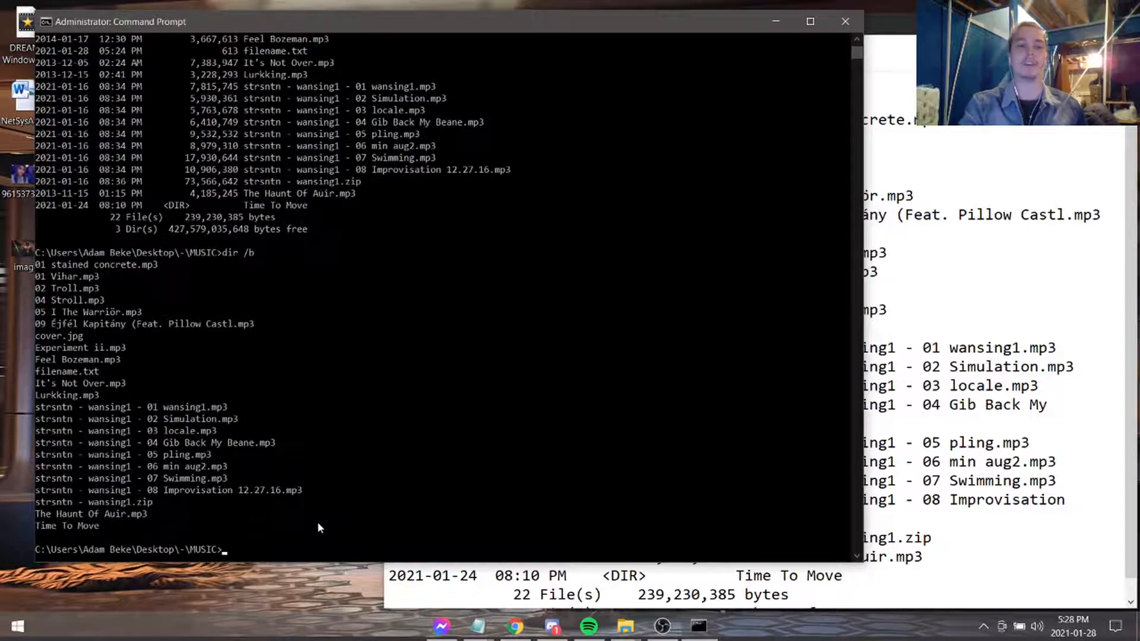
mouse_move(107, 527)
mouse_down()
mouse_move(17, 293)
mouse_move(65, 268)
mouse_up()
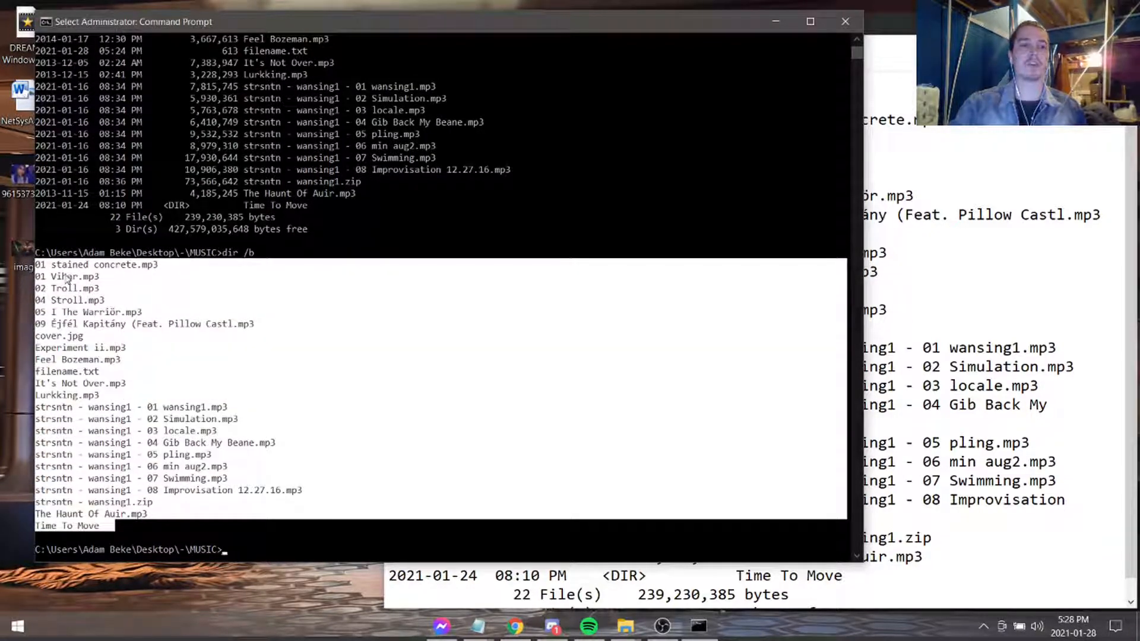
Glance at filename.txt from the MUSIC folder and return to the console.
click(625, 625)
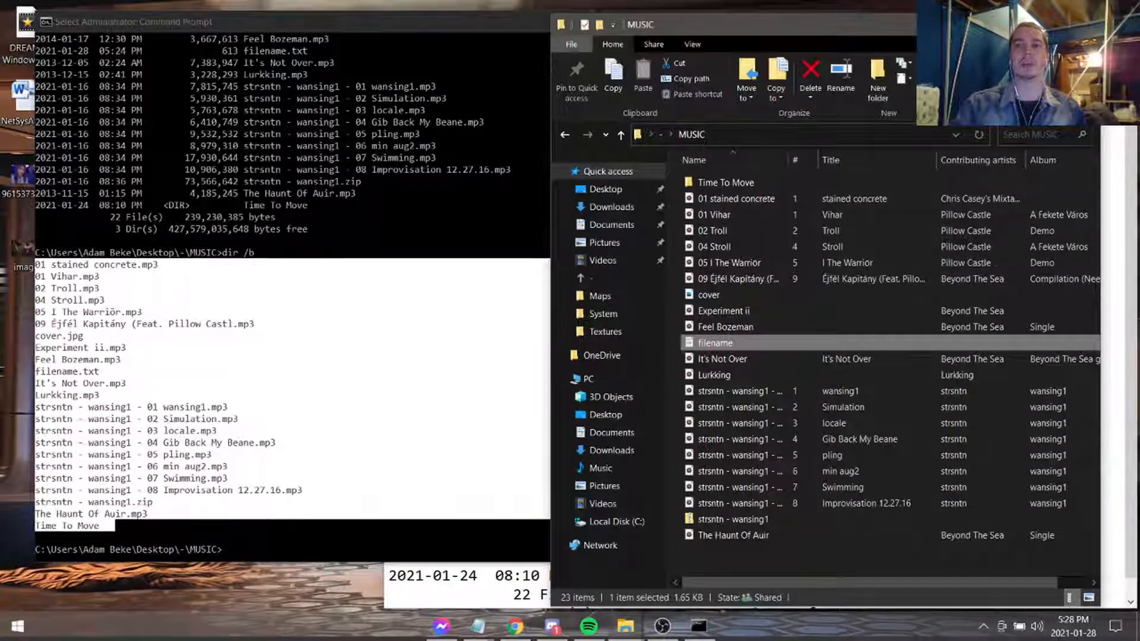
double_click(715, 343)
click(432, 19)
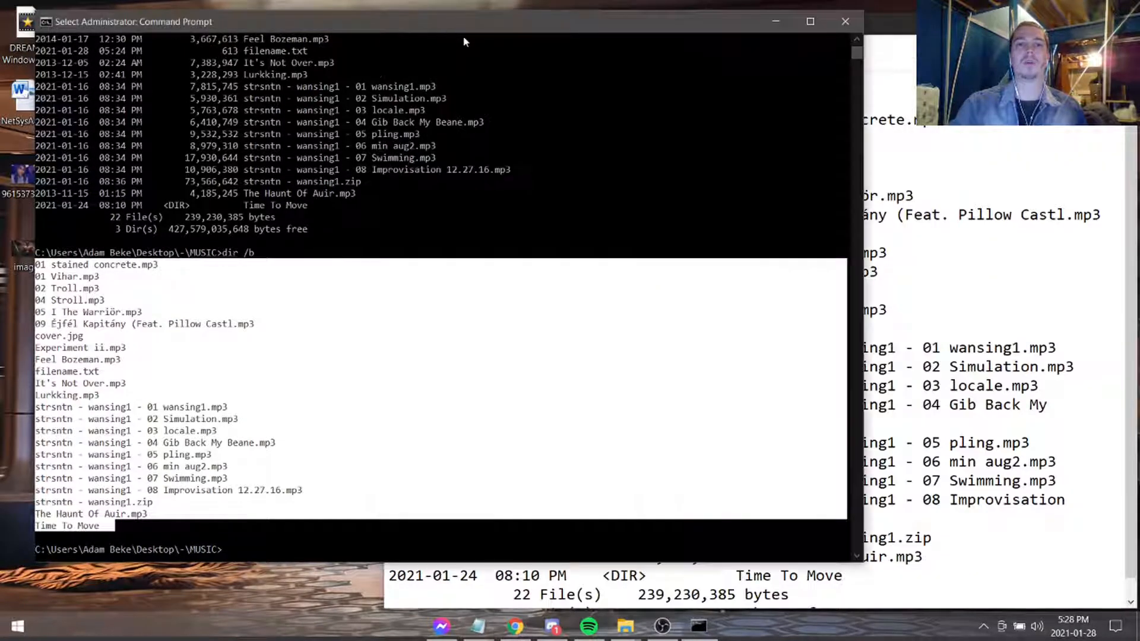
click(309, 513)
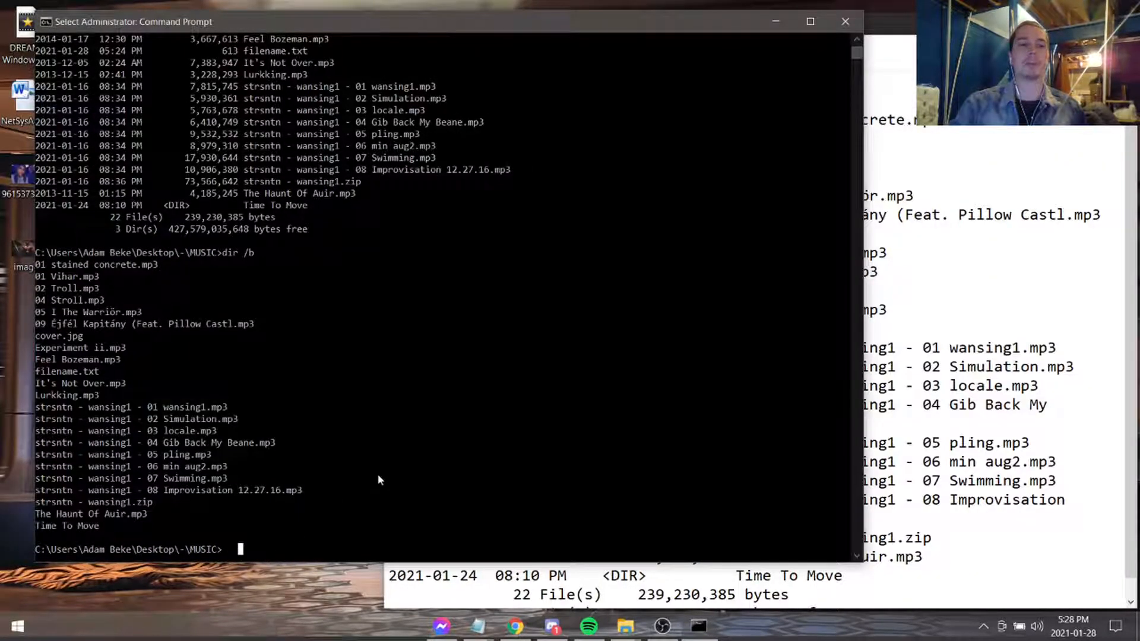
Recall dir /b and check filename.txt's name in the MUSIC folder for the redirect target.
key(Up)
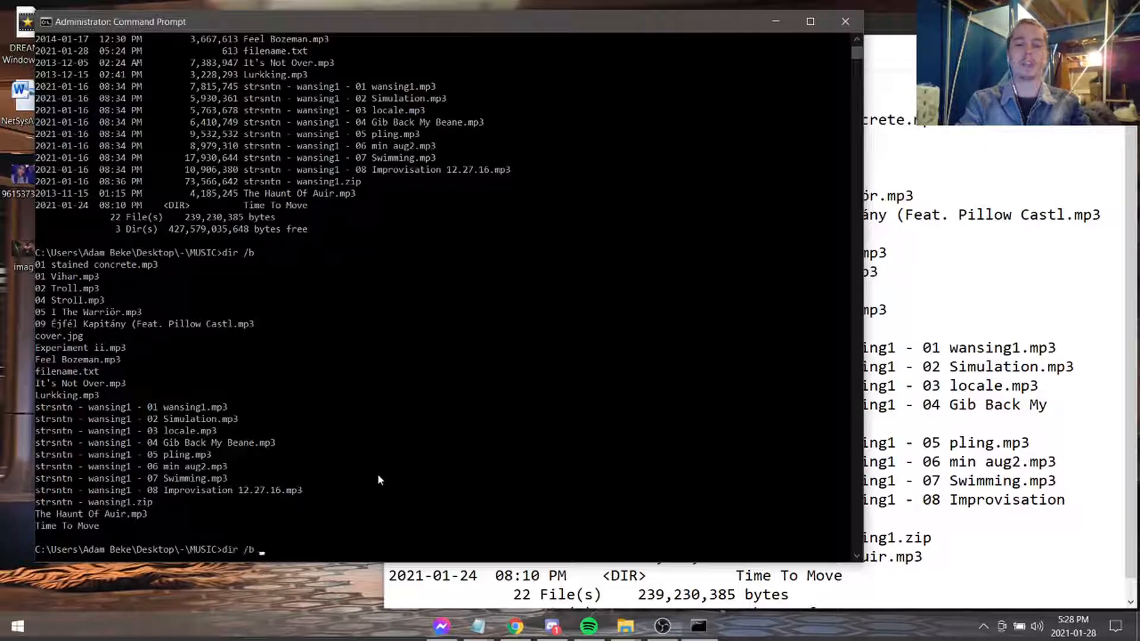
text(> )
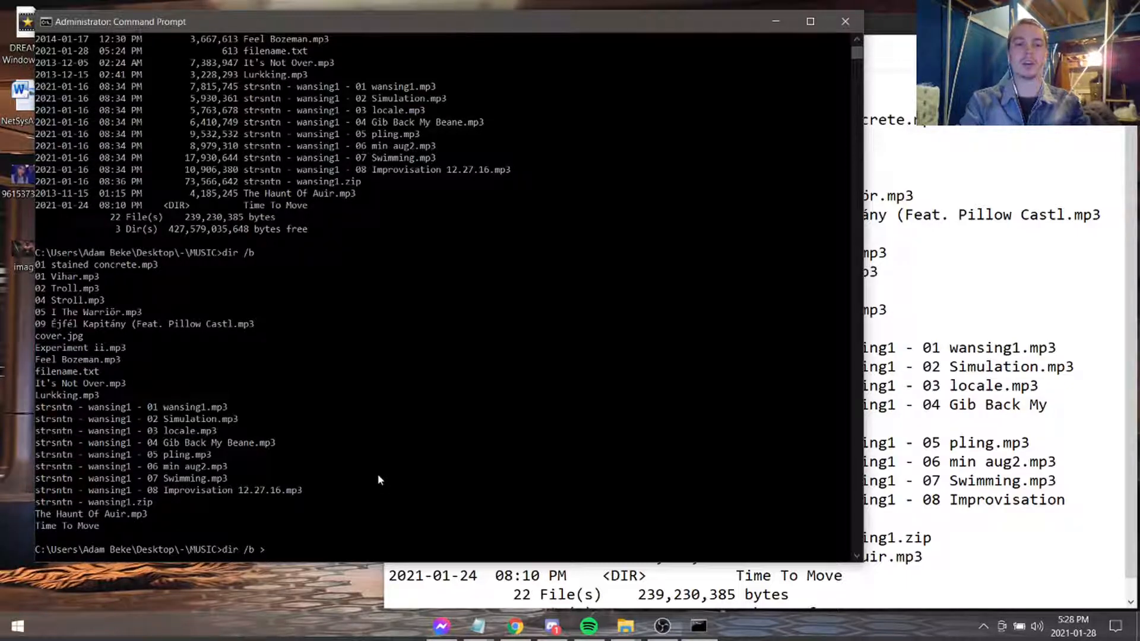
text(file)
text(name.)
text(txt)
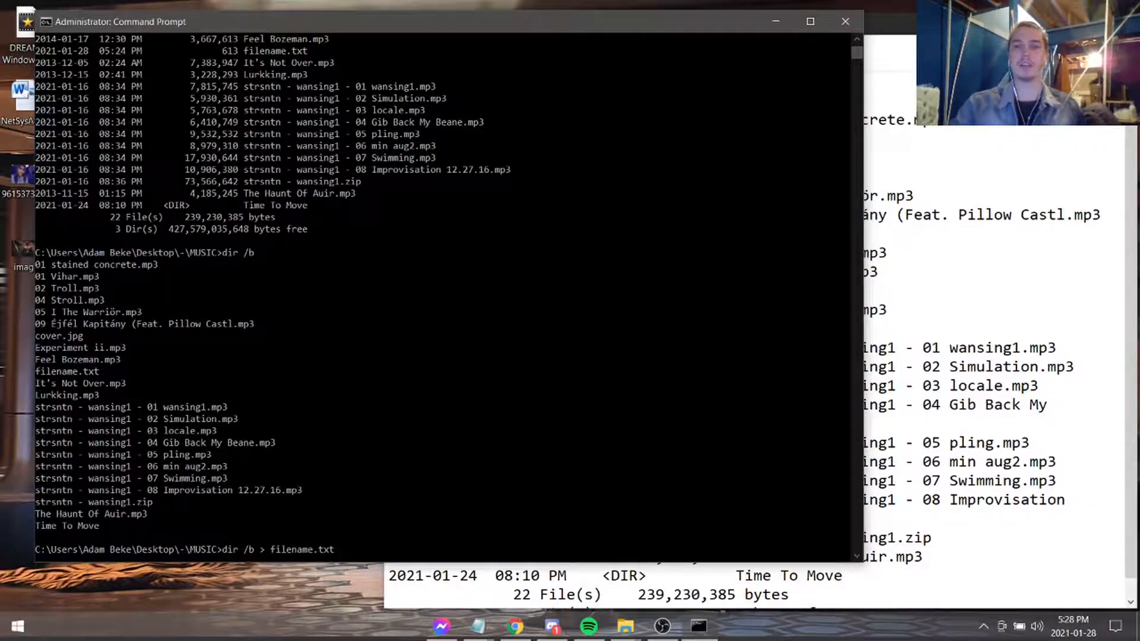
key(alt+Tab)
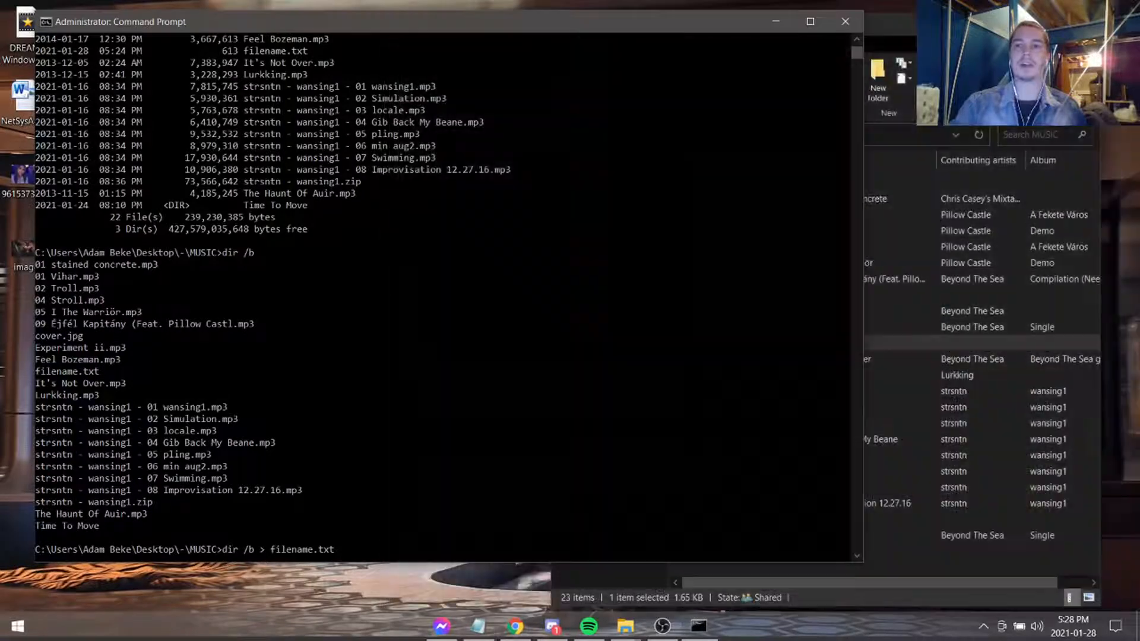
click(777, 350)
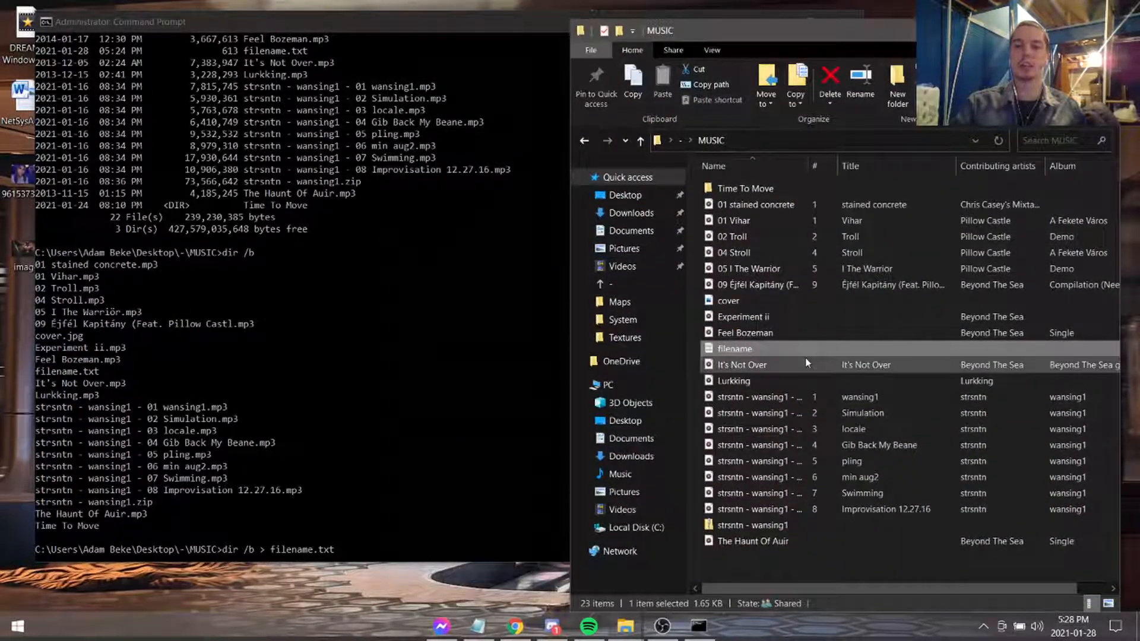
click(774, 353)
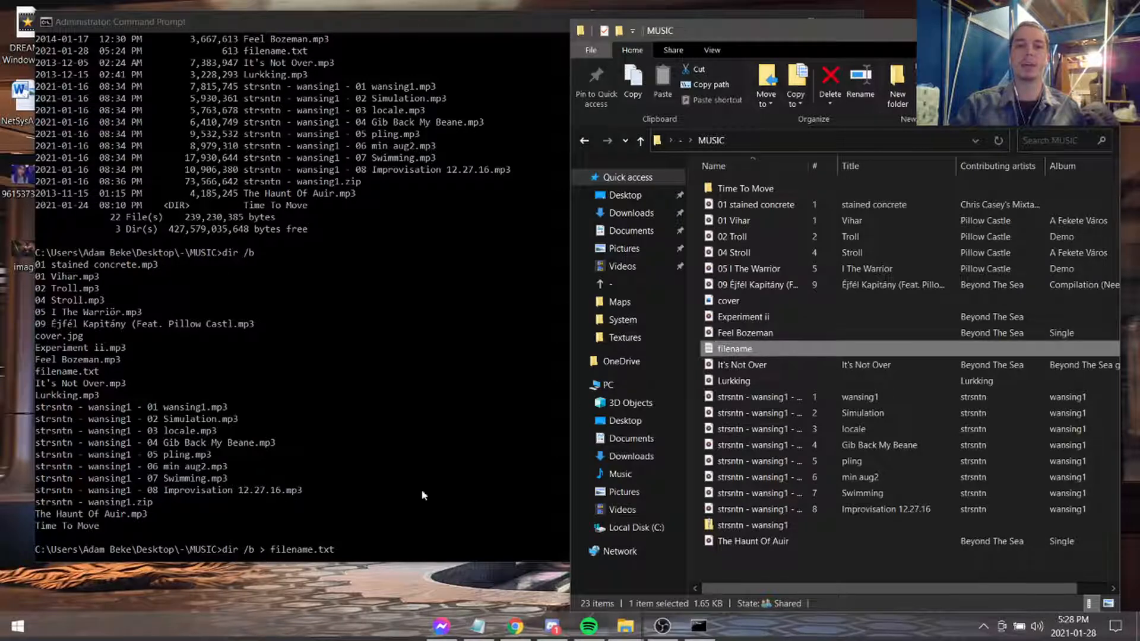
click(331, 536)
Run dir /b > filename.txt and confirm the file now holds 613 bytes.
click(899, 358)
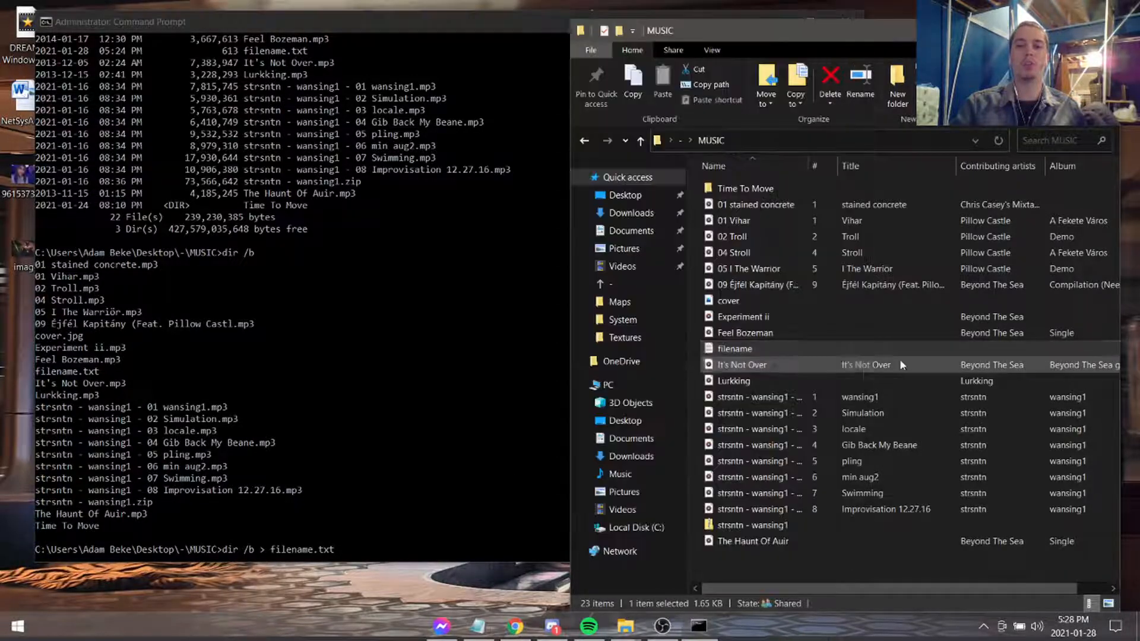
click(355, 546)
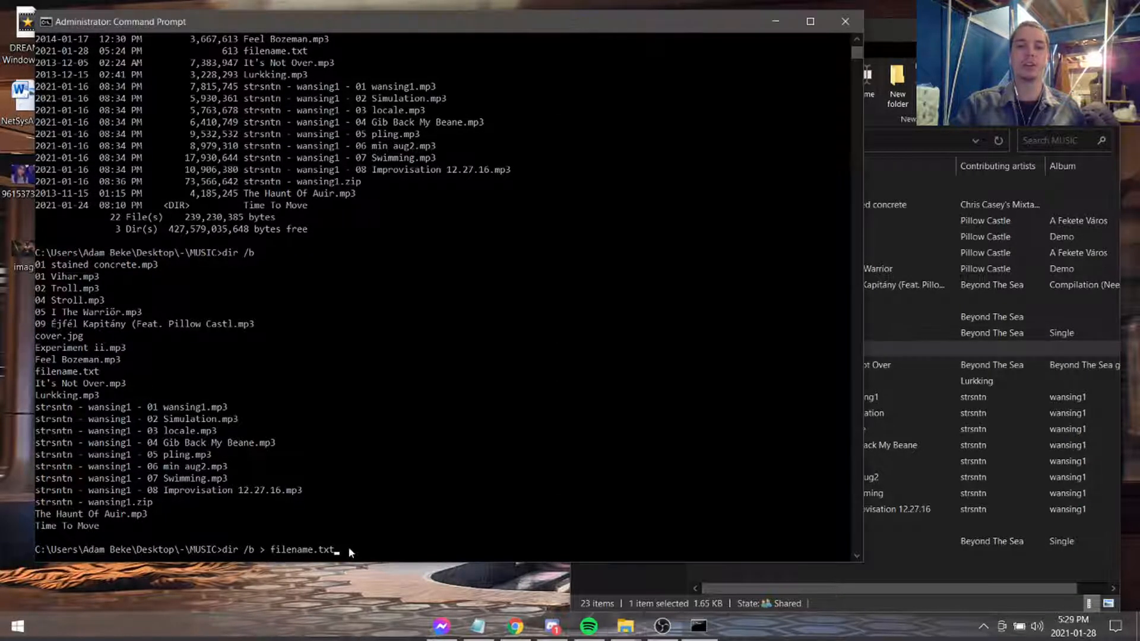
click(899, 348)
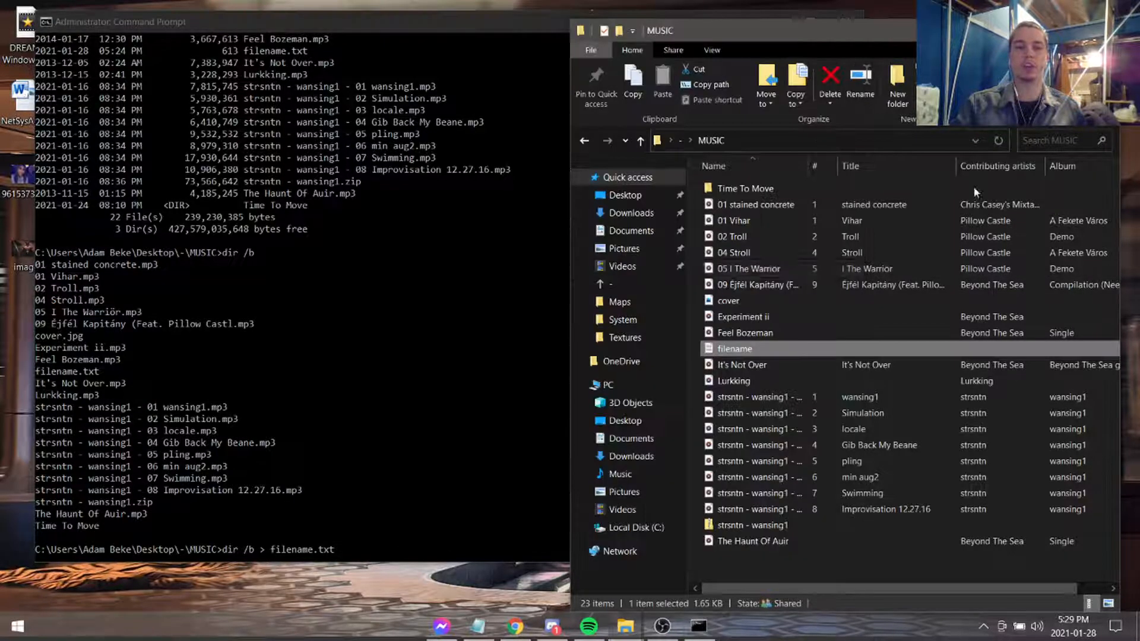
click(390, 540)
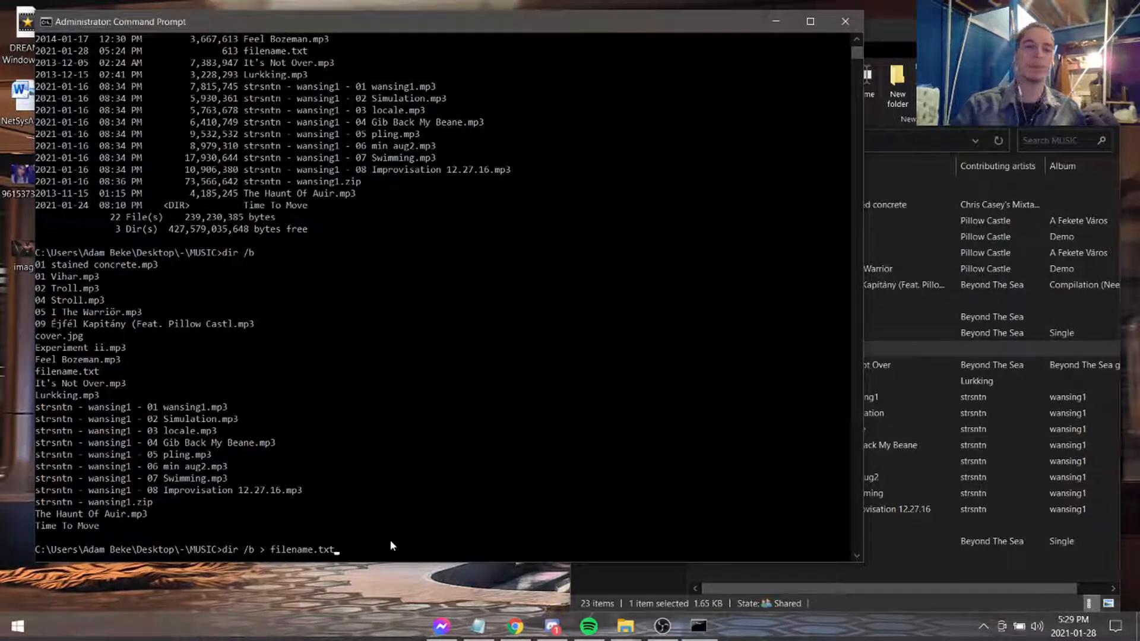
key(Return)
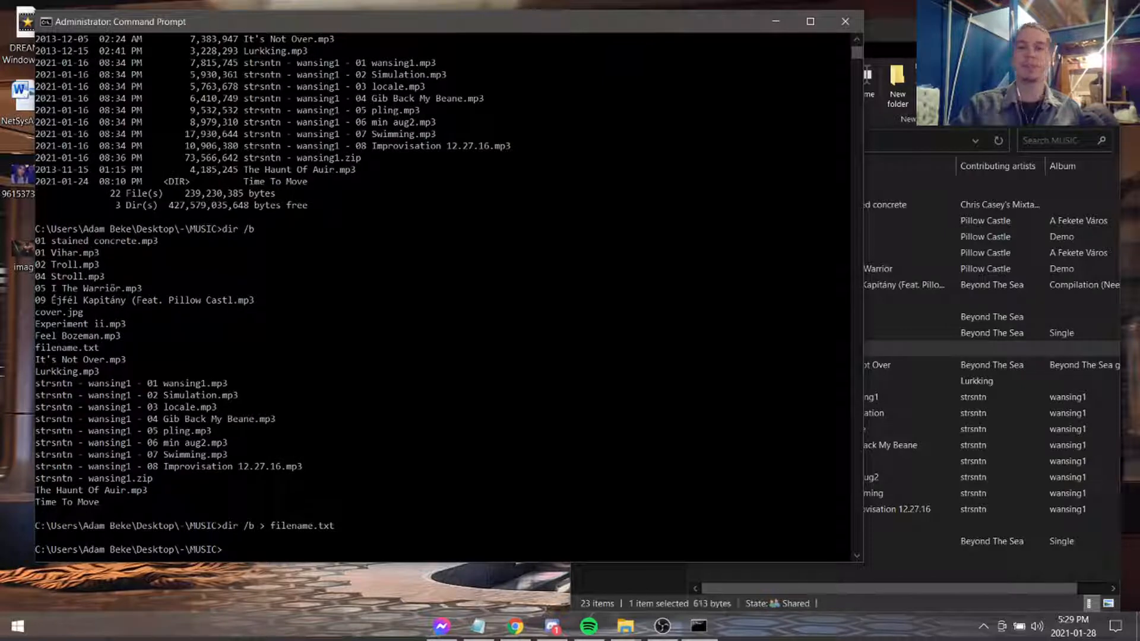
click(883, 310)
click(762, 348)
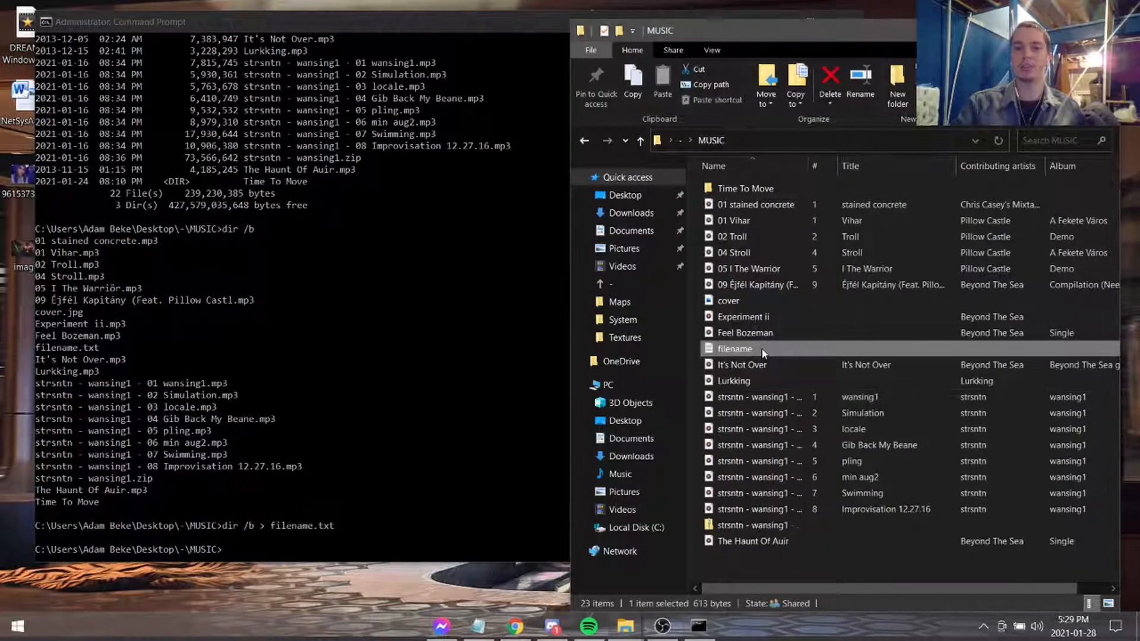
View filename.txt in Notepad, selecting its 23 bare MUSIC entries with two garbled accented titles.
double_click(761, 348)
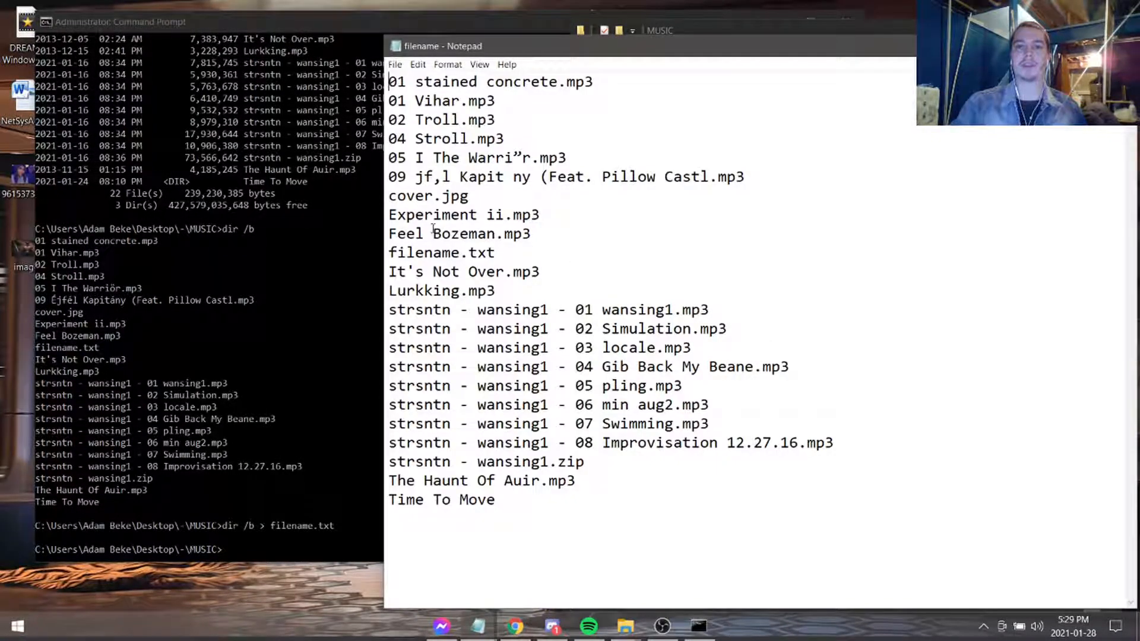
drag(670, 526, 388, 79)
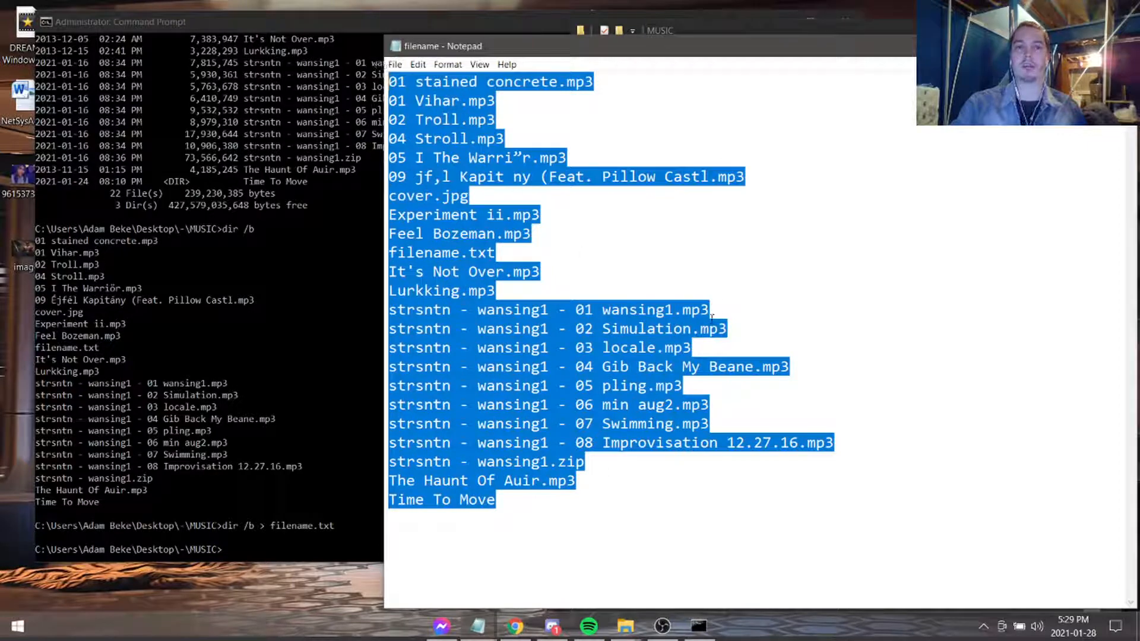
click(741, 289)
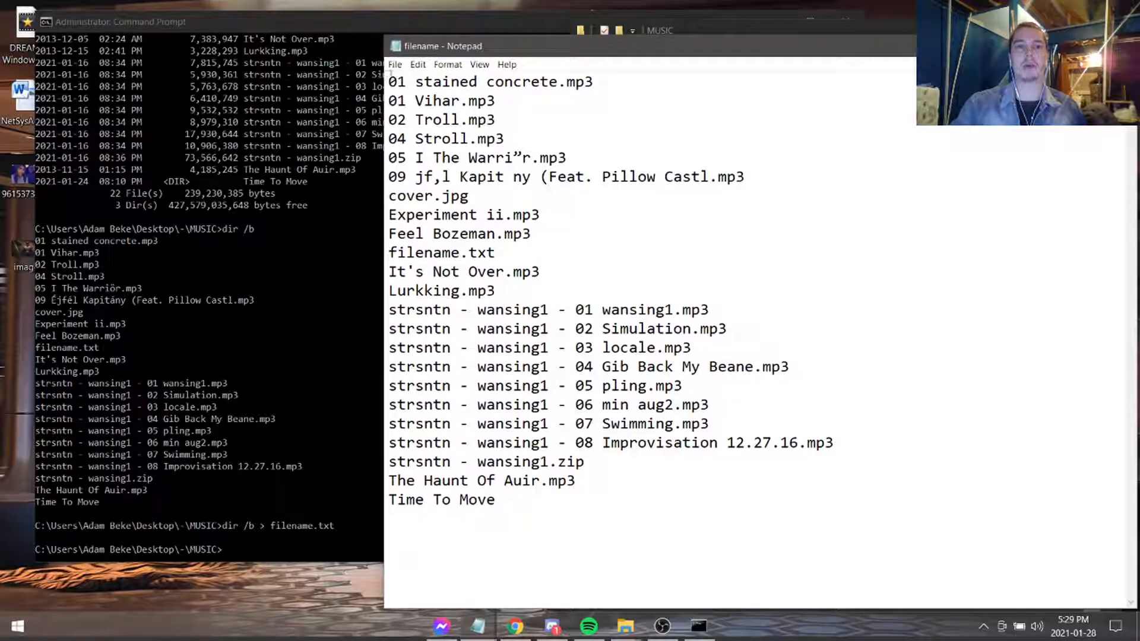
drag(389, 79, 770, 549)
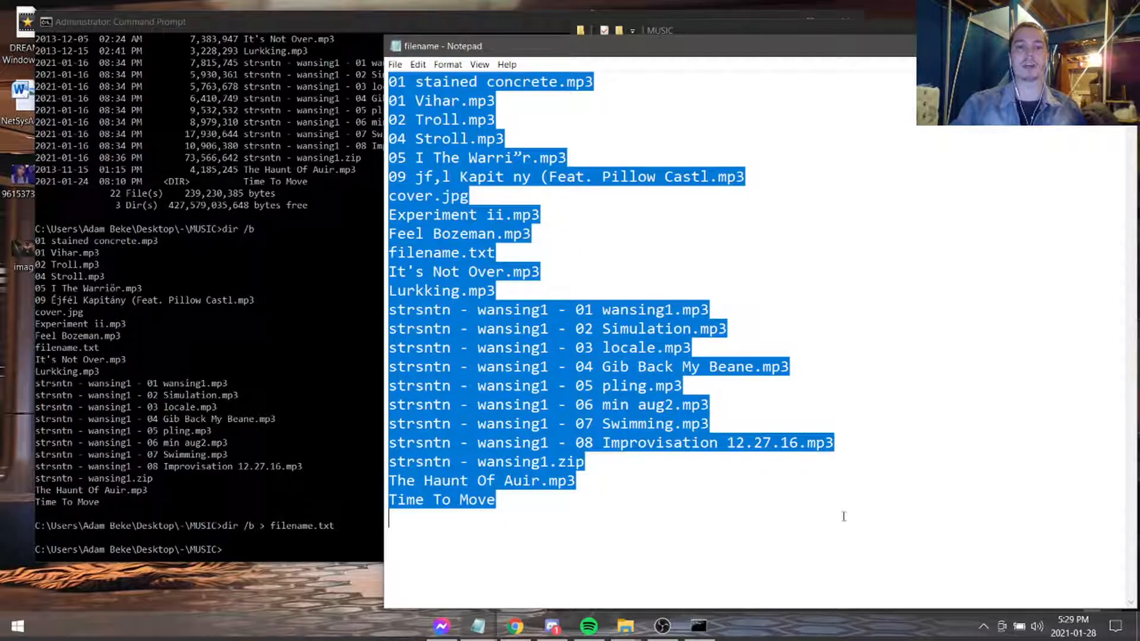